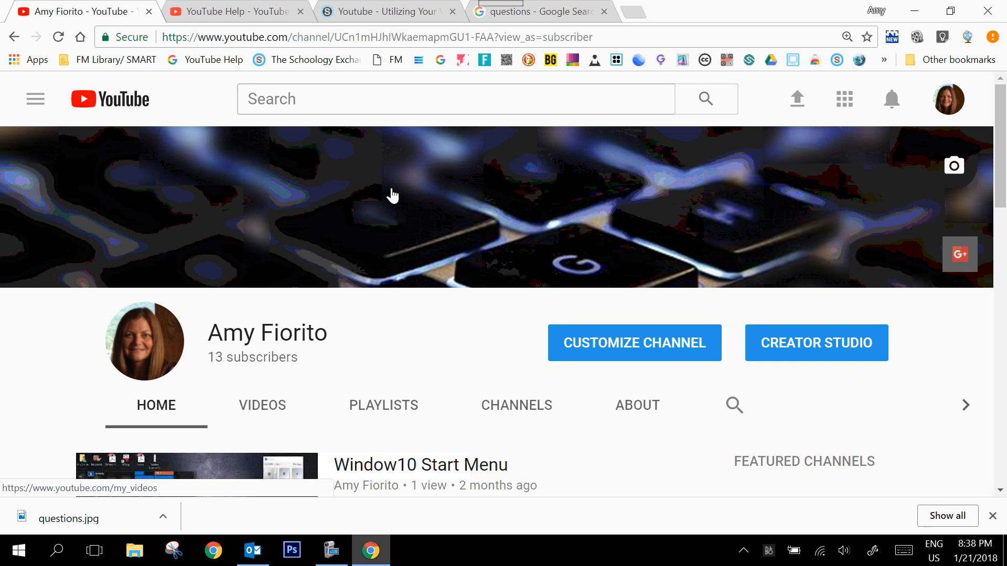
Open Creator Studio for the signed-in channel and look over the dashboard sections
{"action": "left_click", "coordinate": [46, 110]}
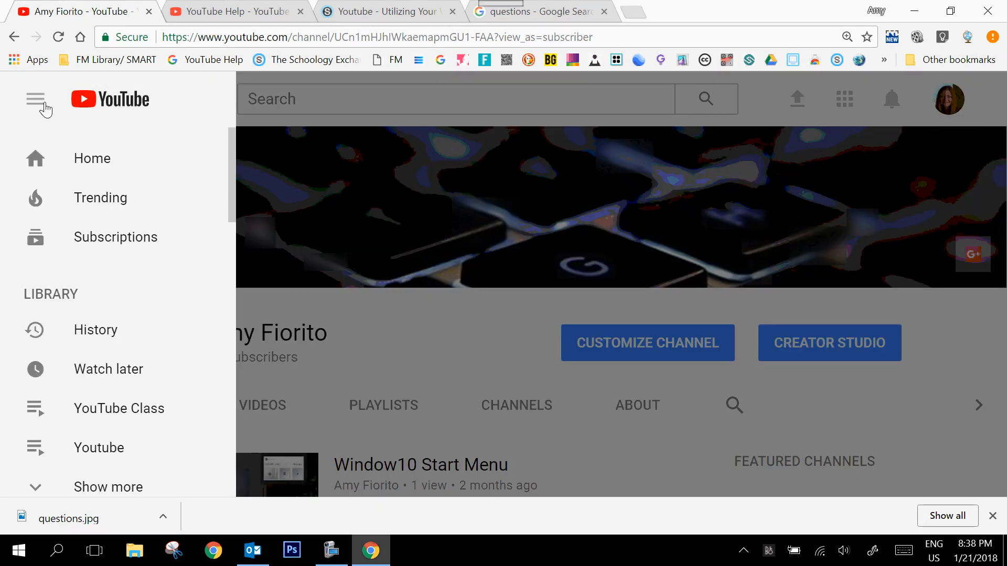
{"action": "left_click", "coordinate": [46, 110]}
{"action": "left_click", "coordinate": [947, 107]}
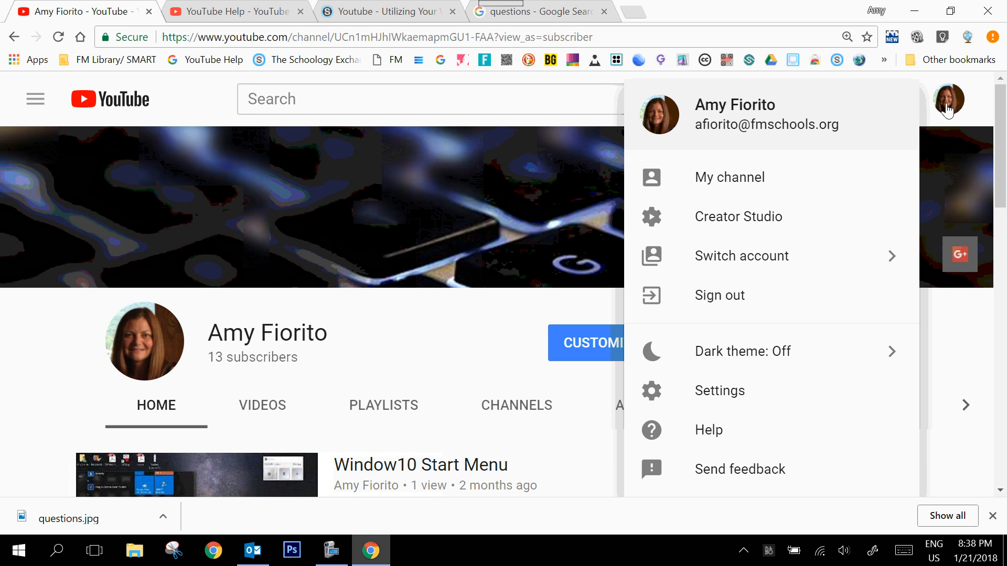
{"action": "left_click", "coordinate": [771, 216]}
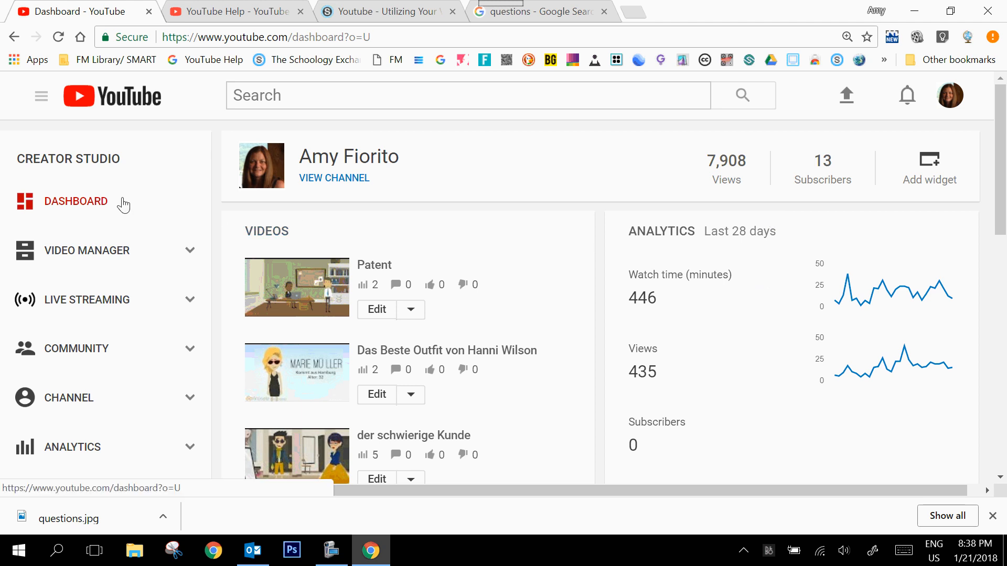
{"action": "scroll", "coordinate": [124, 204], "scroll_direction": "down", "scroll_amount": 5}
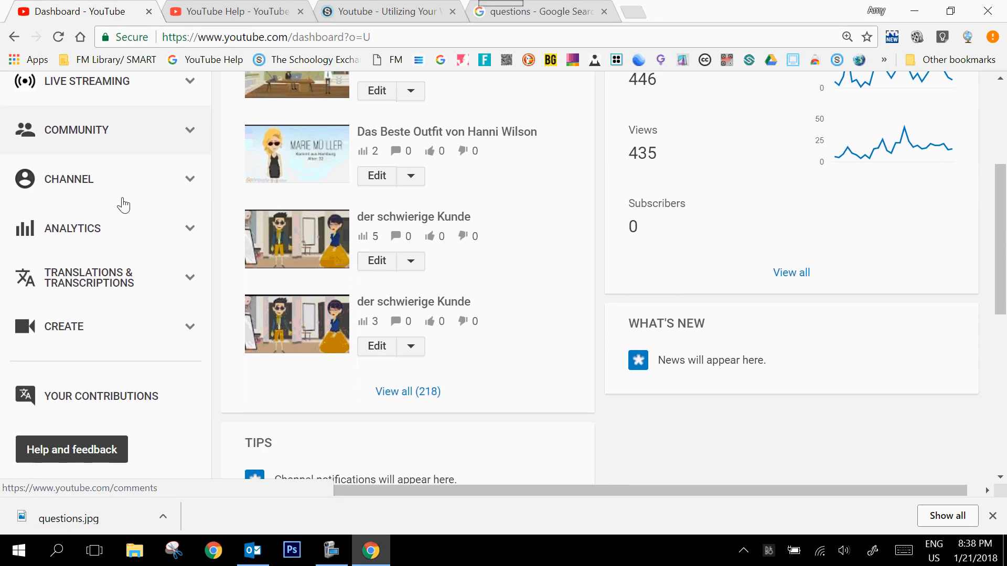
{"action": "scroll", "coordinate": [123, 205], "scroll_direction": "up", "scroll_amount": 5}
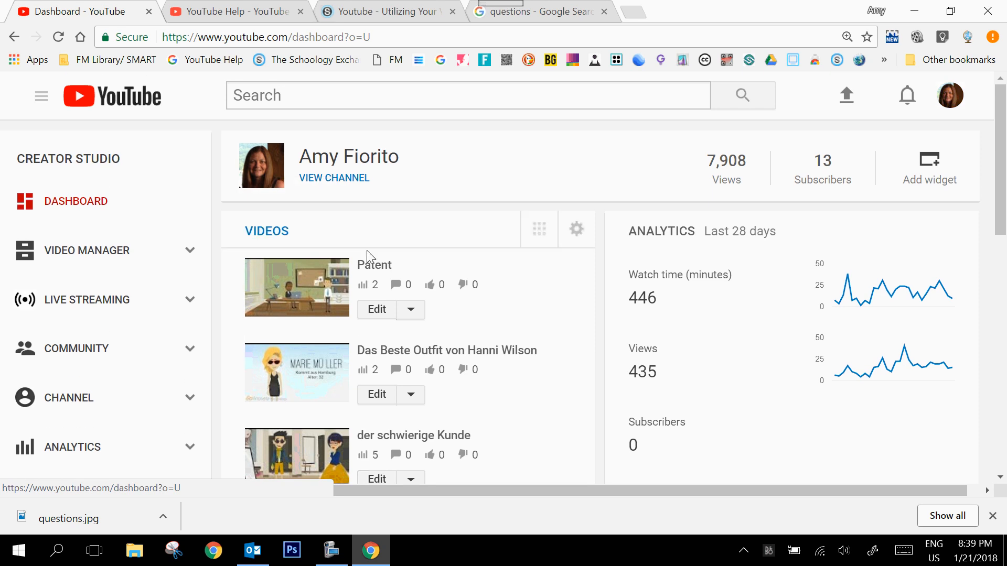
Remove the Comments widget from the Creator Studio dashboard
{"action": "scroll", "coordinate": [495, 375], "scroll_direction": "down", "scroll_amount": 3}
{"action": "scroll", "coordinate": [496, 375], "scroll_direction": "down", "scroll_amount": 2}
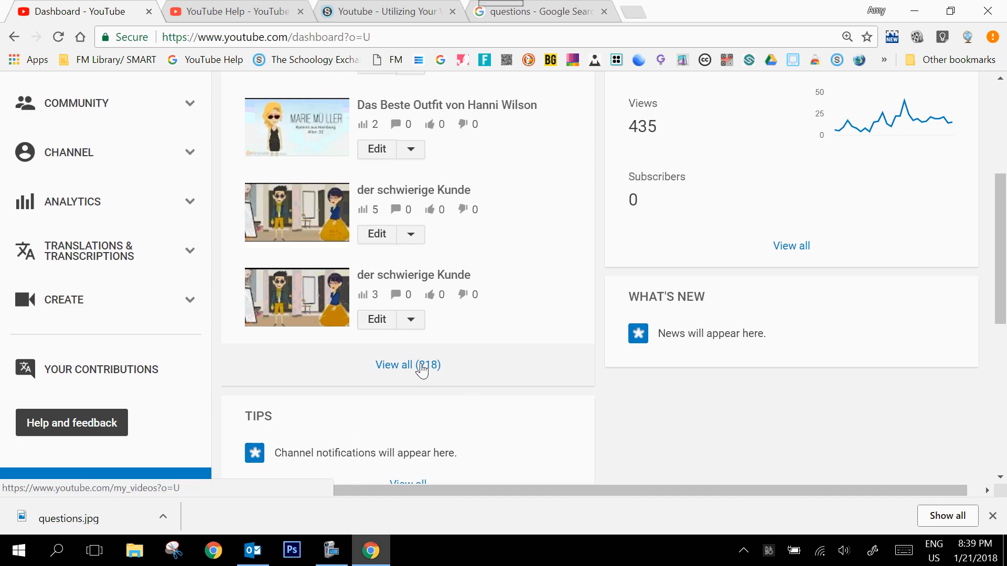
{"action": "scroll", "coordinate": [473, 379], "scroll_direction": "down", "scroll_amount": 3}
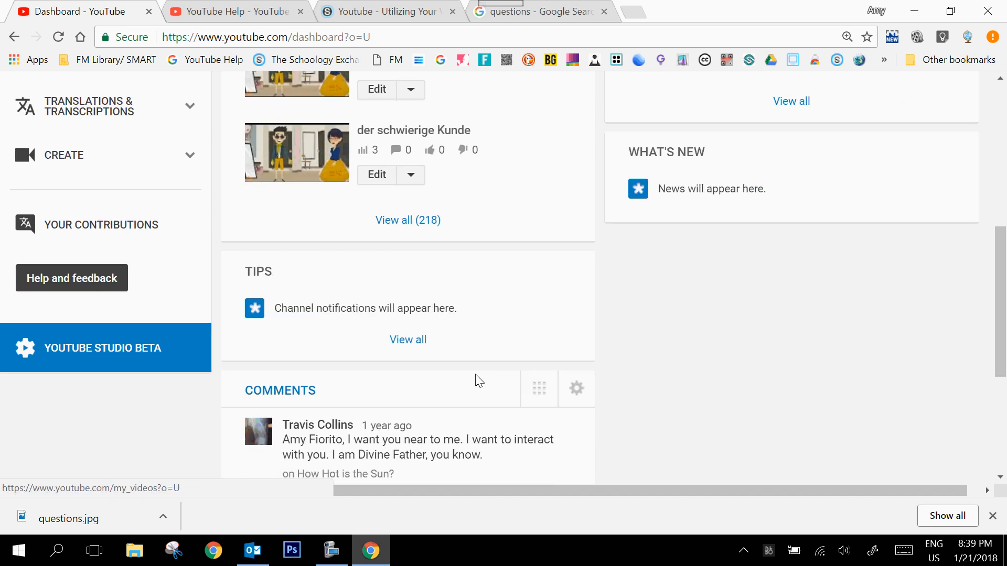
{"action": "scroll", "coordinate": [479, 381], "scroll_direction": "down", "scroll_amount": 3}
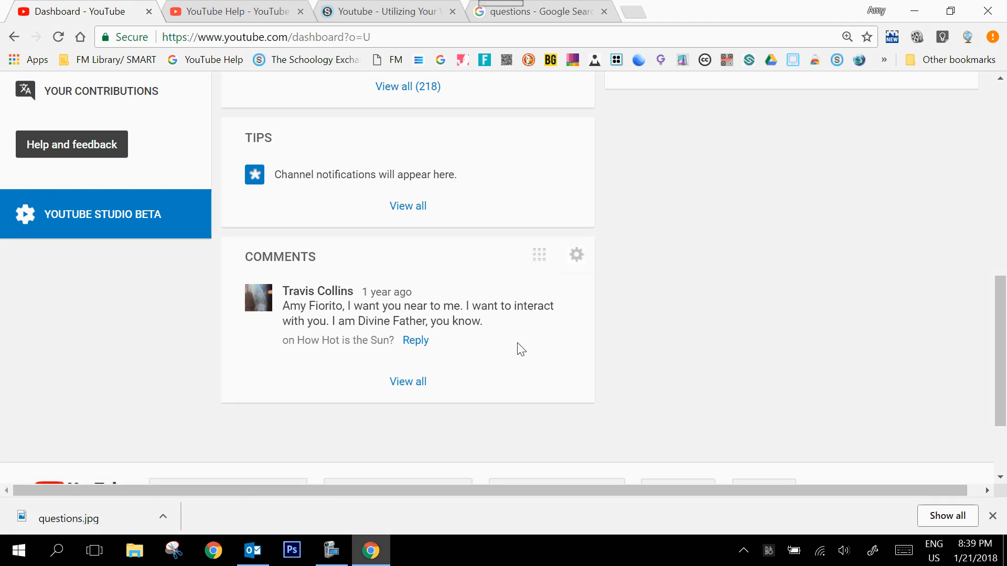
{"action": "left_click", "coordinate": [576, 255]}
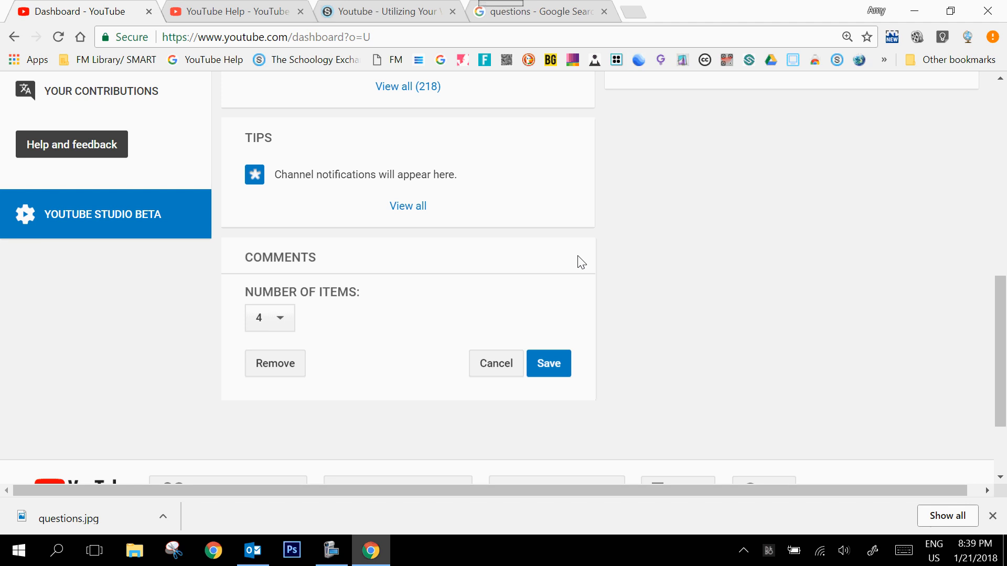
{"action": "left_click", "coordinate": [266, 366]}
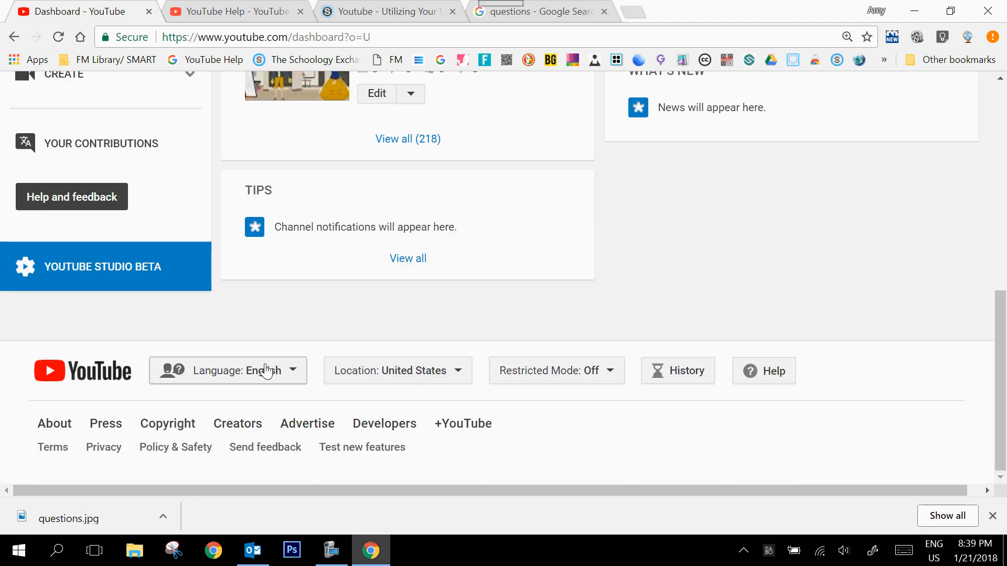
Review the widgets that can be added to the dashboard, then dismiss the list without adding any
{"action": "scroll", "coordinate": [550, 271], "scroll_direction": "up", "scroll_amount": 6}
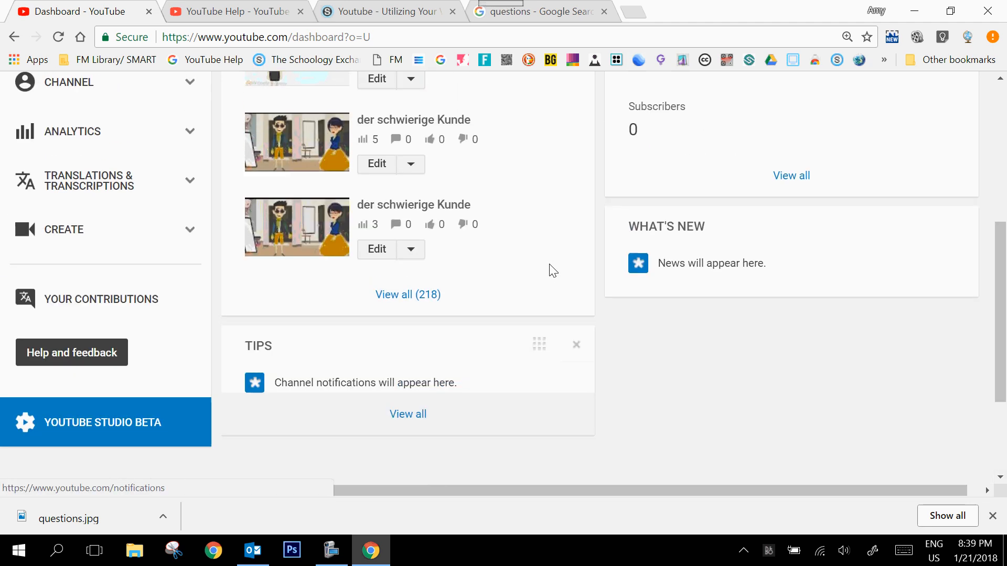
{"action": "scroll", "coordinate": [550, 271], "scroll_direction": "up", "scroll_amount": 3}
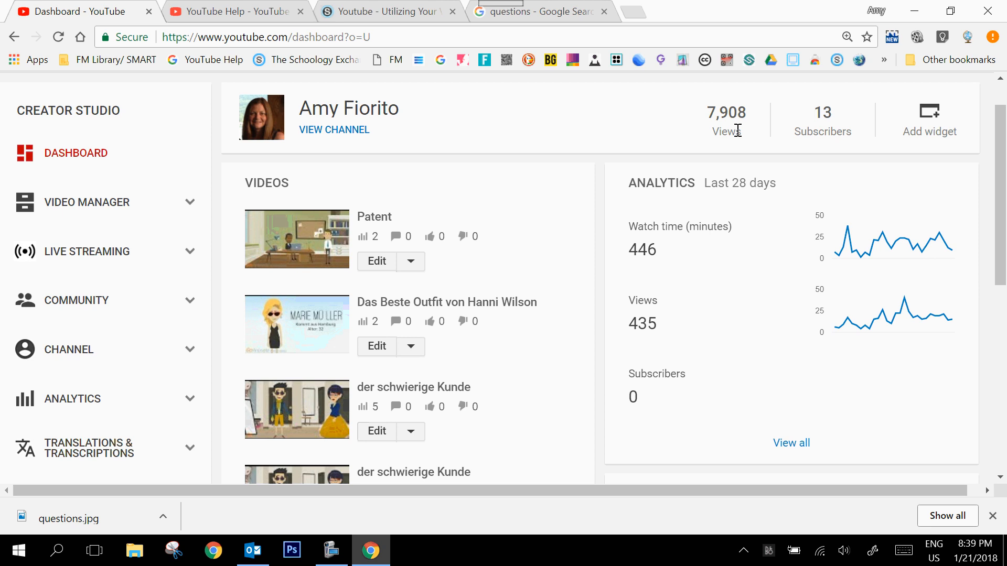
{"action": "left_click", "coordinate": [928, 122]}
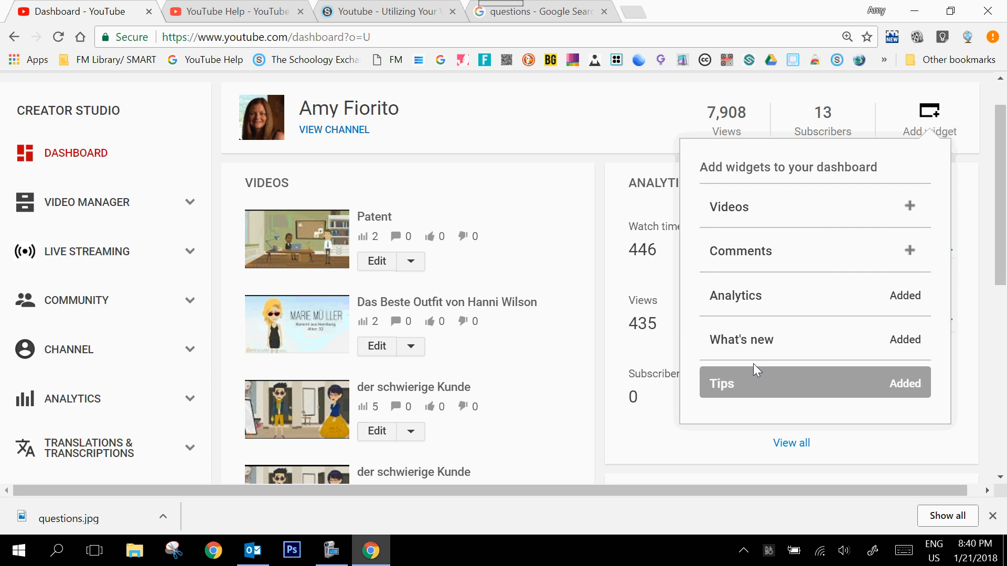
{"action": "left_click", "coordinate": [581, 114]}
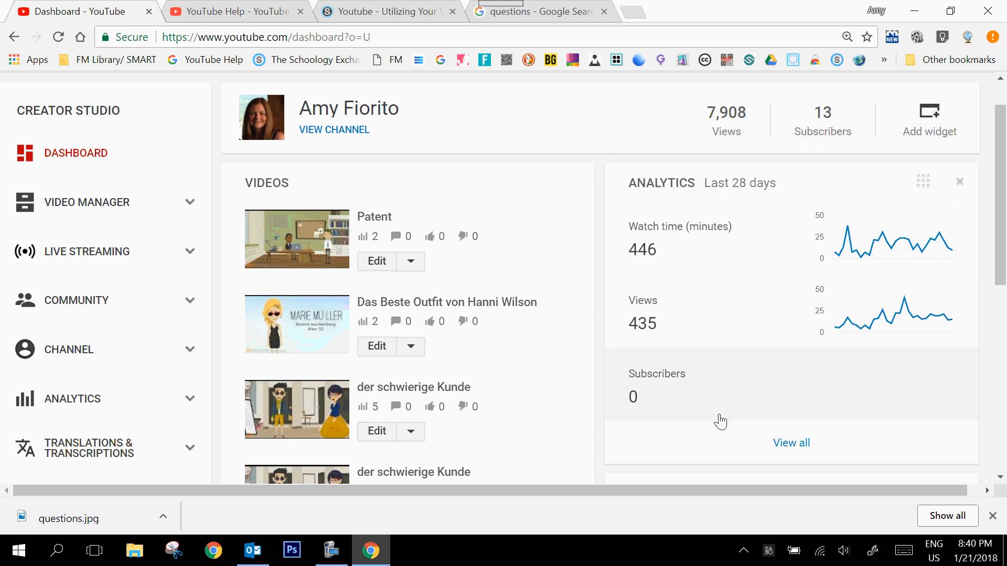
Open Video Manager and look through the channel's Videos and Playlists pages
{"action": "left_click", "coordinate": [71, 207]}
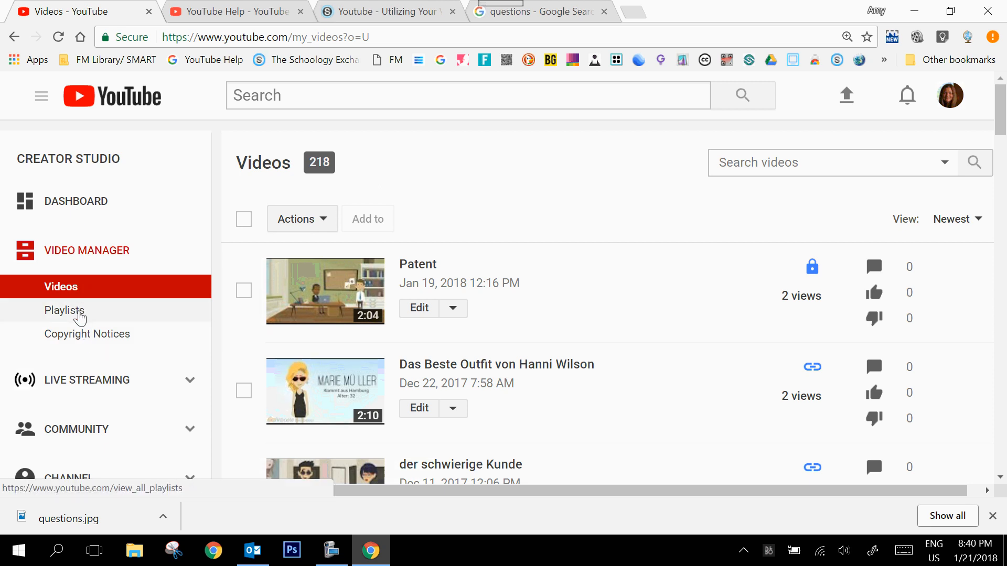
{"action": "left_click", "coordinate": [79, 315]}
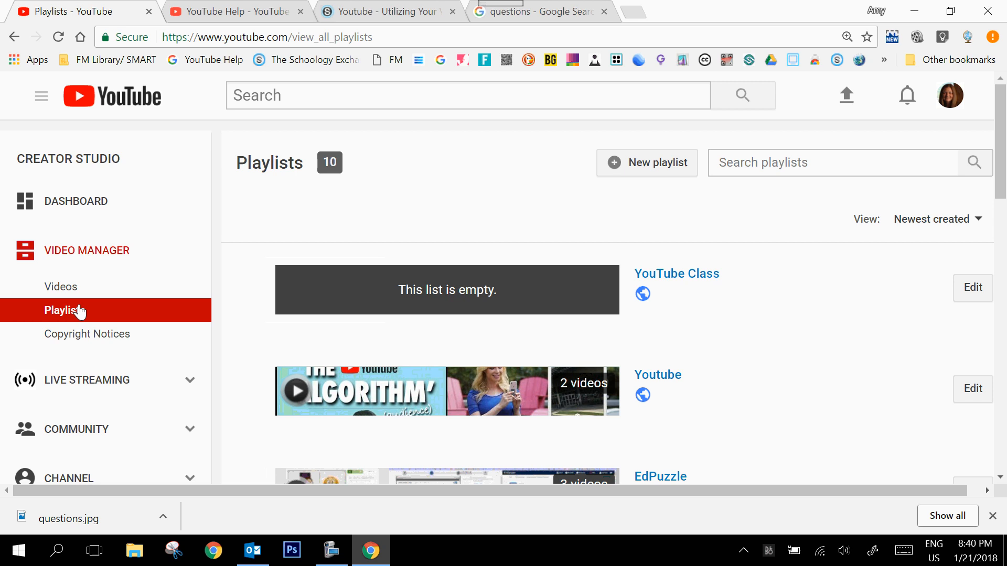
{"action": "left_click", "coordinate": [69, 292]}
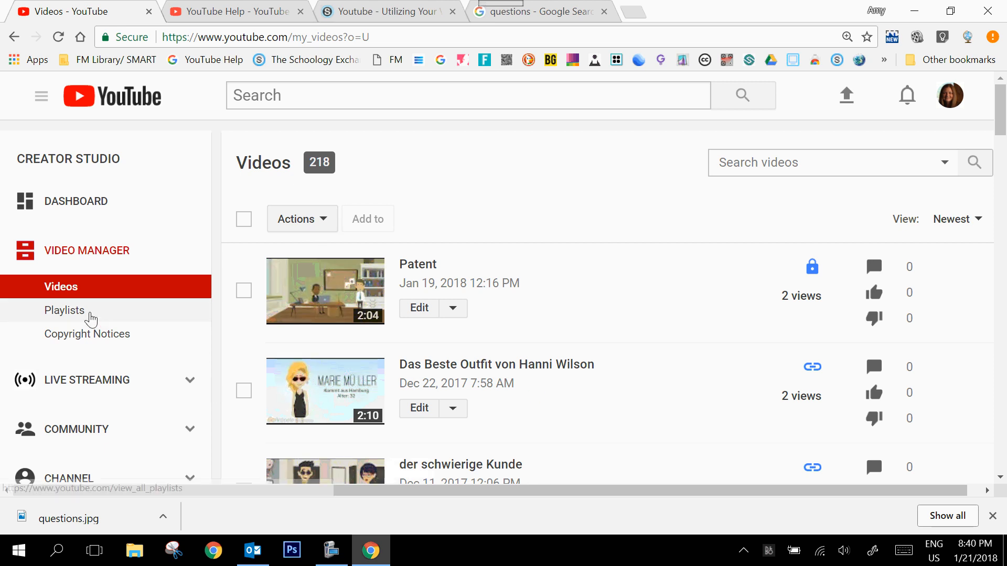
{"action": "left_click", "coordinate": [65, 311]}
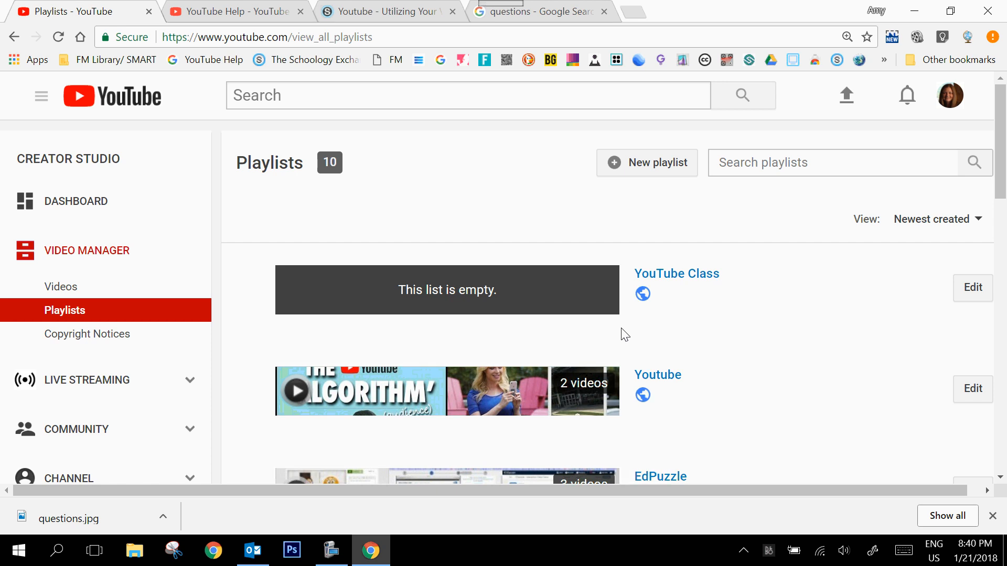
Open Copyright Notices in Video Manager and review the listed videos
{"action": "left_click", "coordinate": [79, 336]}
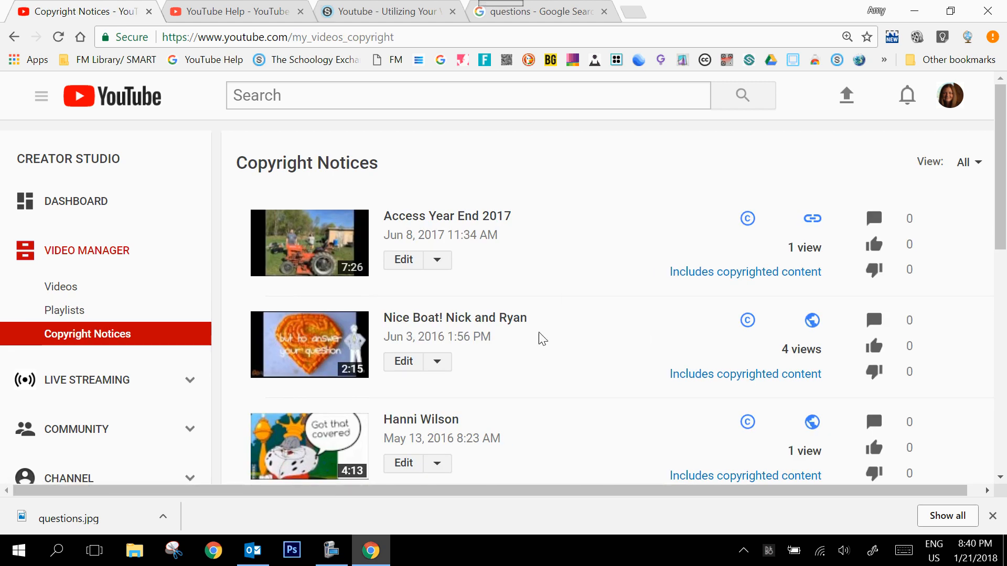
{"action": "scroll", "coordinate": [540, 342], "scroll_direction": "down", "scroll_amount": 2}
{"action": "scroll", "coordinate": [542, 340], "scroll_direction": "down", "scroll_amount": 1}
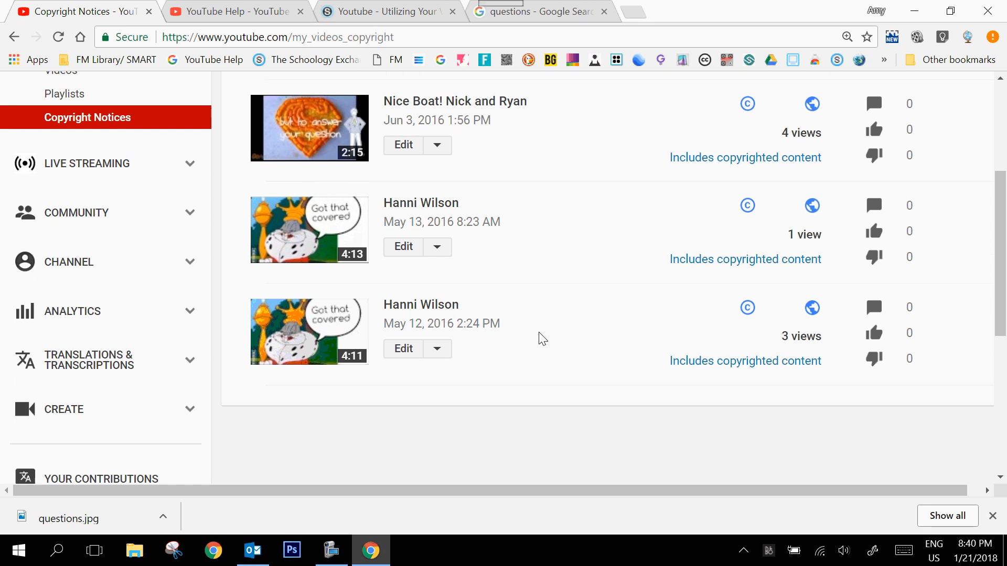
{"action": "scroll", "coordinate": [542, 340], "scroll_direction": "up", "scroll_amount": 4}
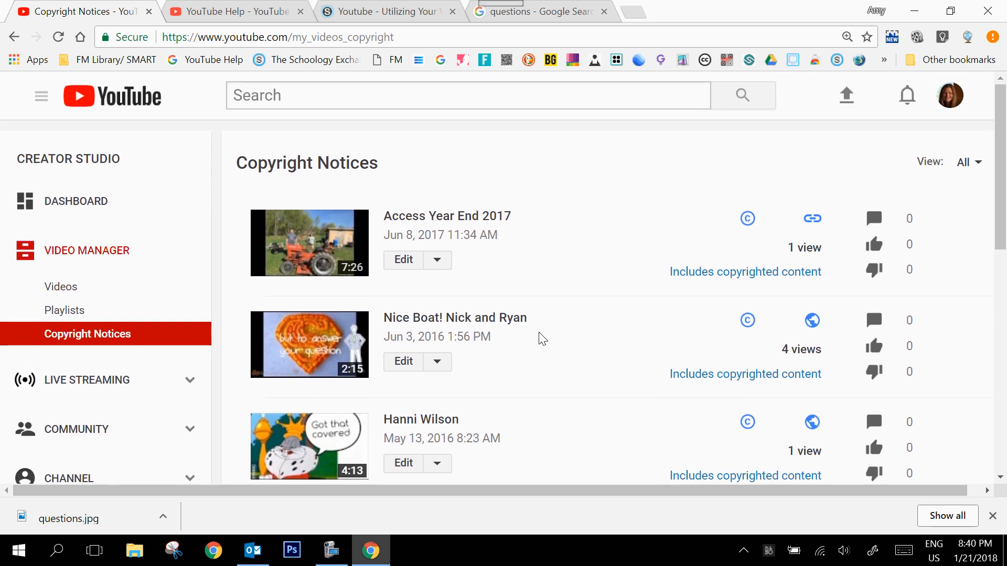
{"action": "scroll", "coordinate": [542, 339], "scroll_direction": "down", "scroll_amount": 2}
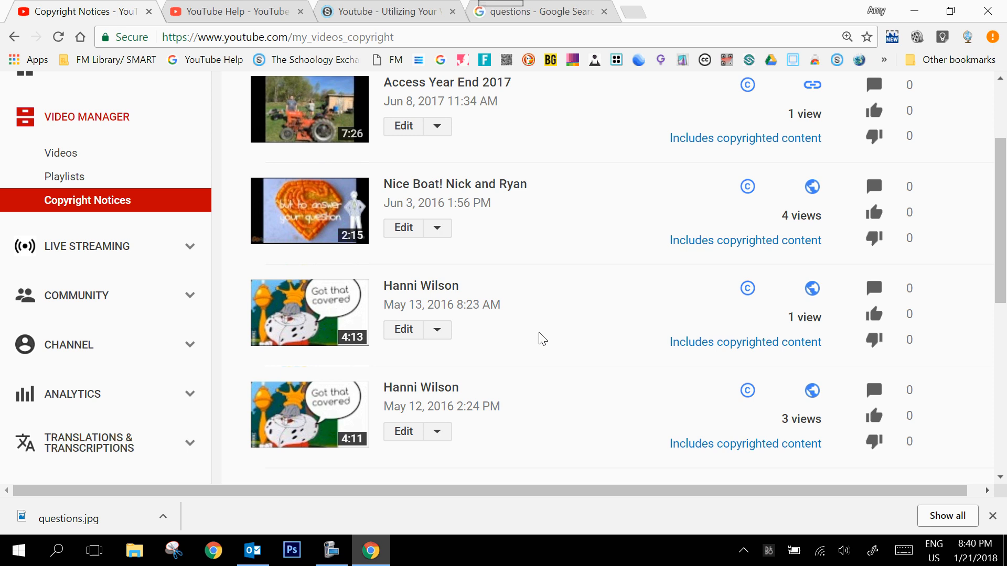
{"action": "scroll", "coordinate": [542, 340], "scroll_direction": "up", "scroll_amount": 2}
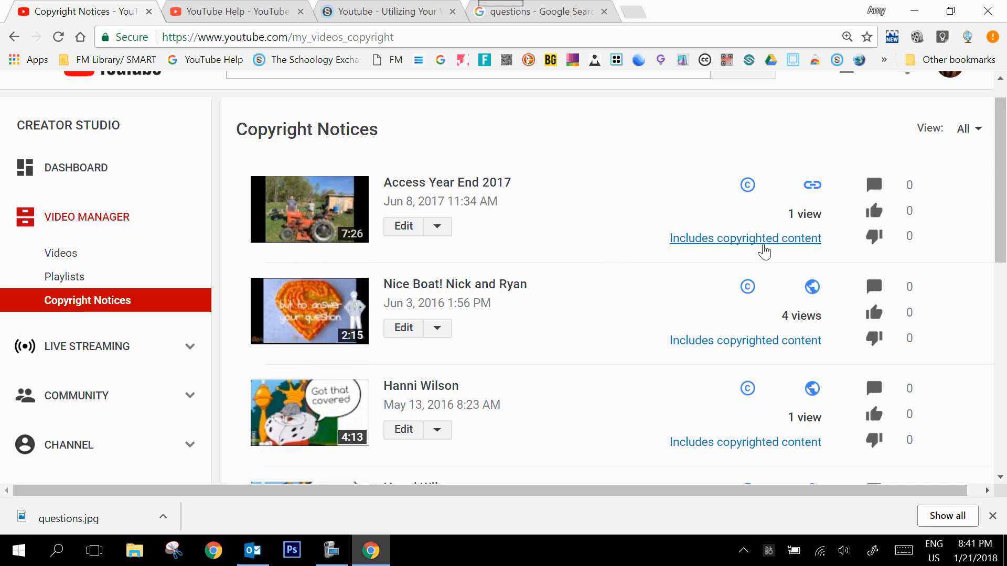
Examine the copyright claims on the "Access Year End 2017" video, including claimants, policies and the song removal and dispute options
{"action": "left_click", "coordinate": [762, 244]}
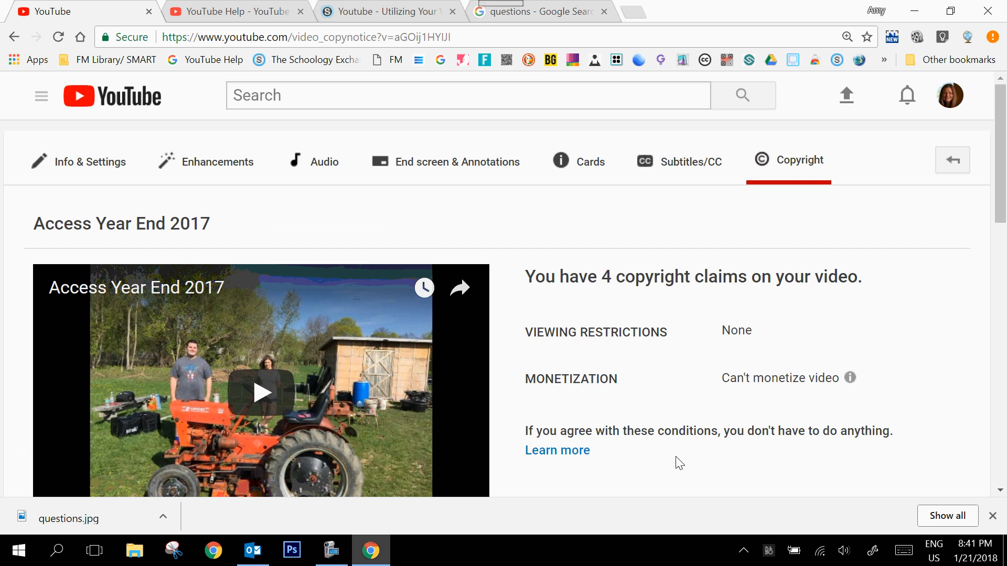
{"action": "scroll", "coordinate": [679, 463], "scroll_direction": "down", "scroll_amount": 3}
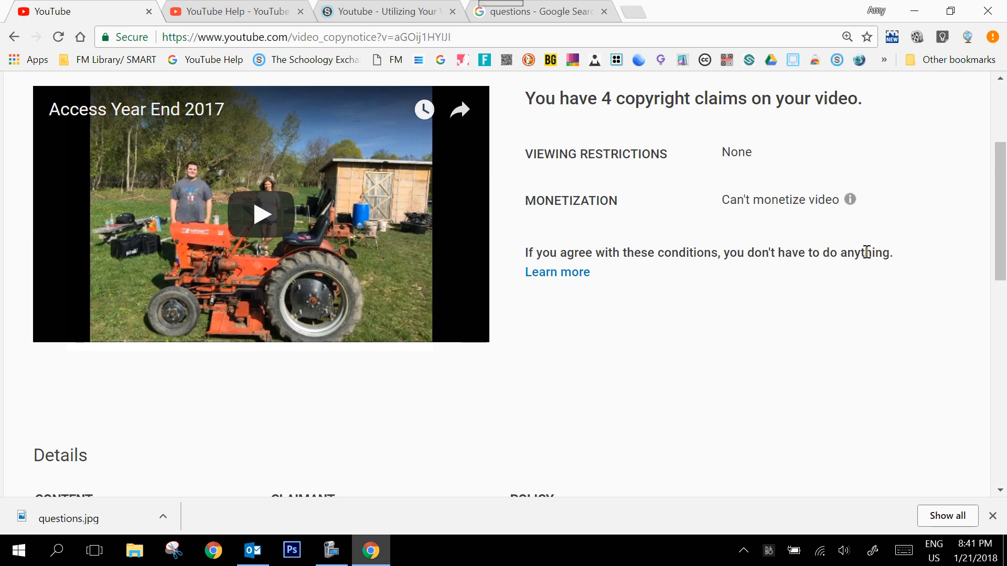
{"action": "scroll", "coordinate": [530, 186], "scroll_direction": "up", "scroll_amount": 2}
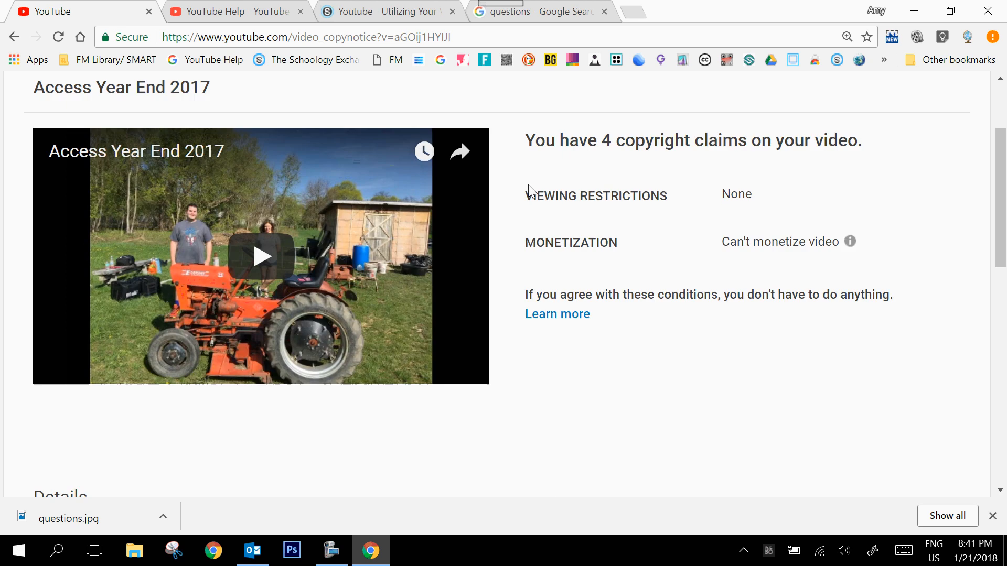
{"action": "scroll", "coordinate": [528, 192], "scroll_direction": "down", "scroll_amount": 6}
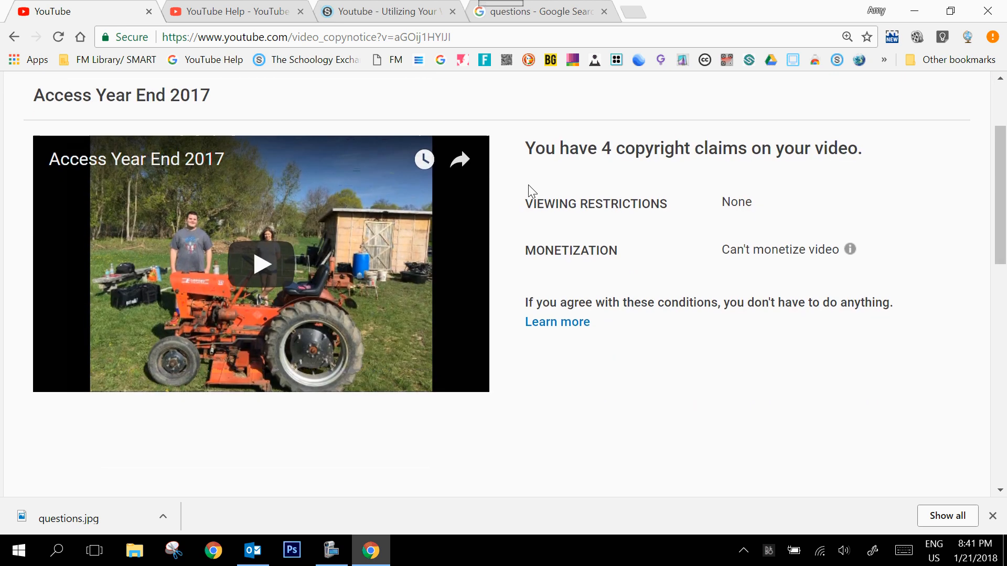
{"action": "scroll", "coordinate": [528, 190], "scroll_direction": "down", "scroll_amount": 3}
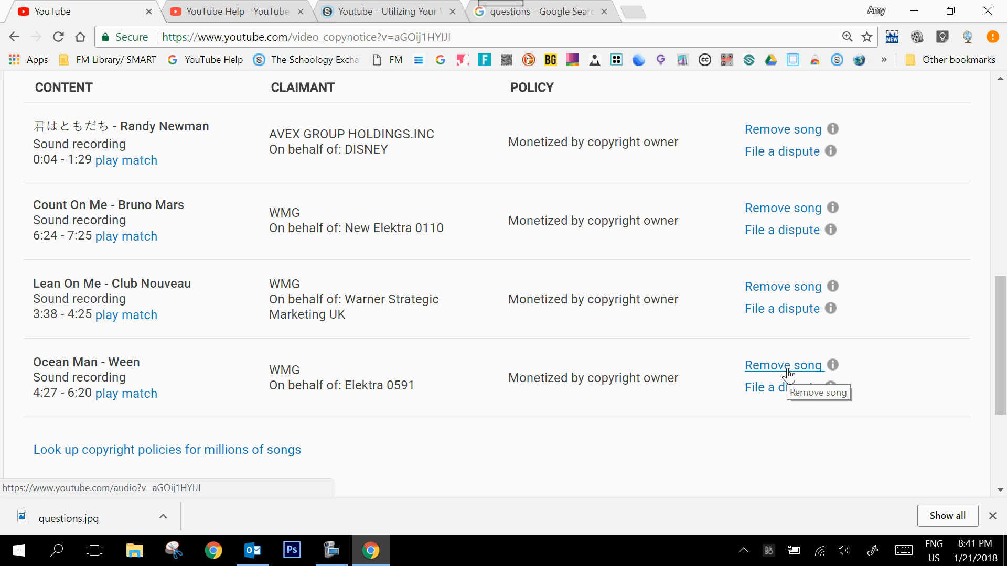
{"action": "scroll", "coordinate": [788, 375], "scroll_direction": "up", "scroll_amount": 10}
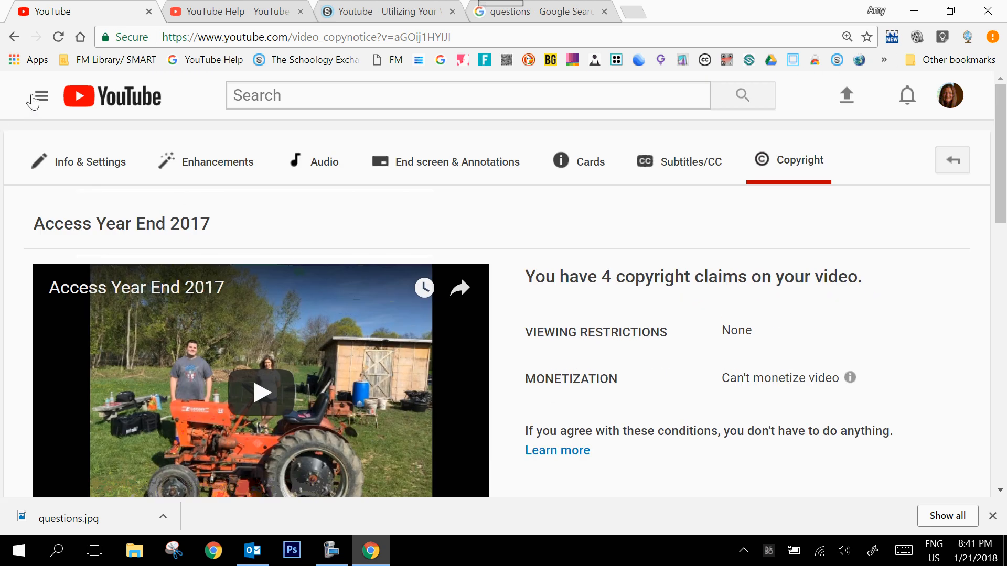
Return to the Copyright Notices list and look through the whole page
{"action": "left_click", "coordinate": [14, 35]}
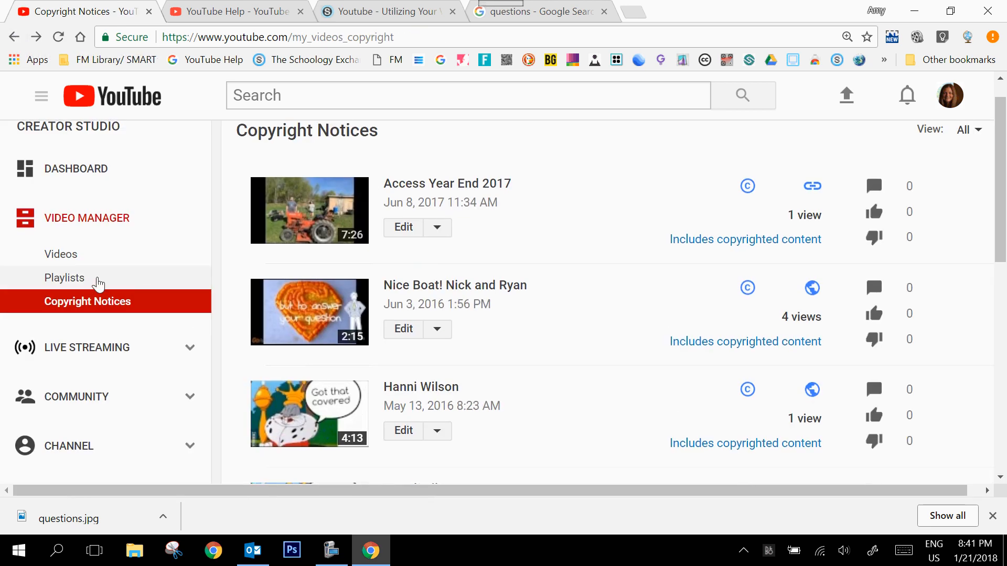
{"action": "left_click", "coordinate": [92, 308]}
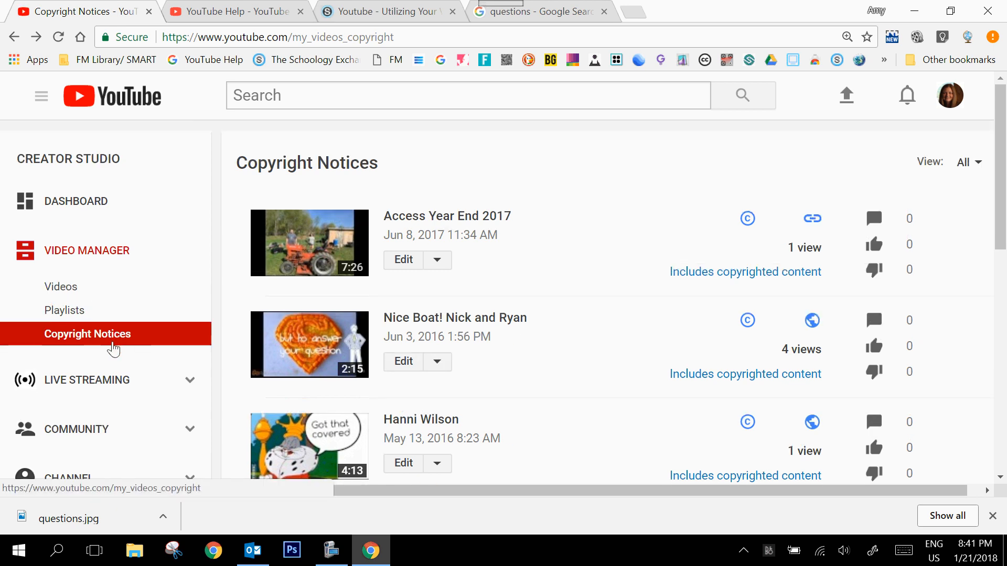
{"action": "scroll", "coordinate": [598, 332], "scroll_direction": "down", "scroll_amount": 10}
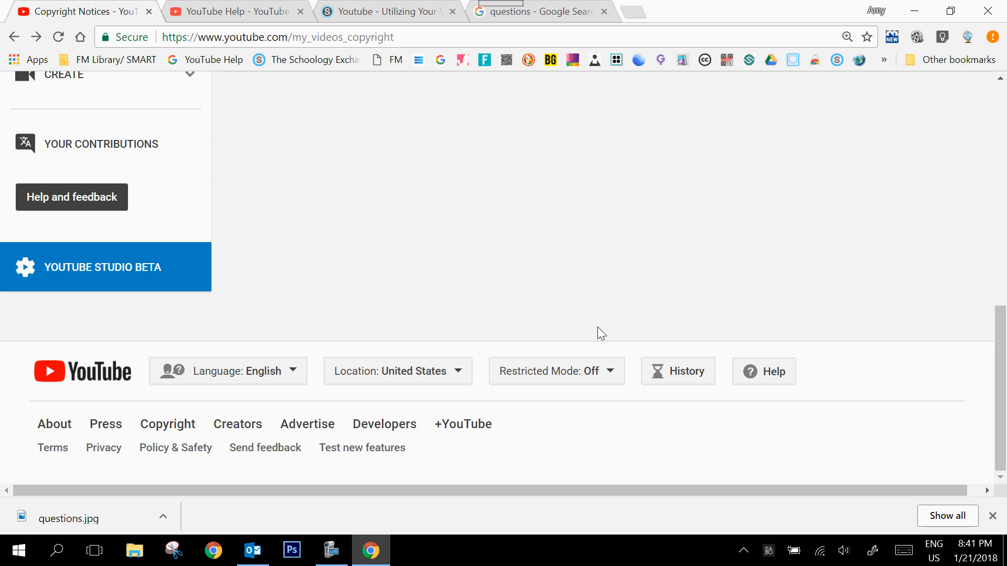
{"action": "scroll", "coordinate": [597, 329], "scroll_direction": "up", "scroll_amount": 10}
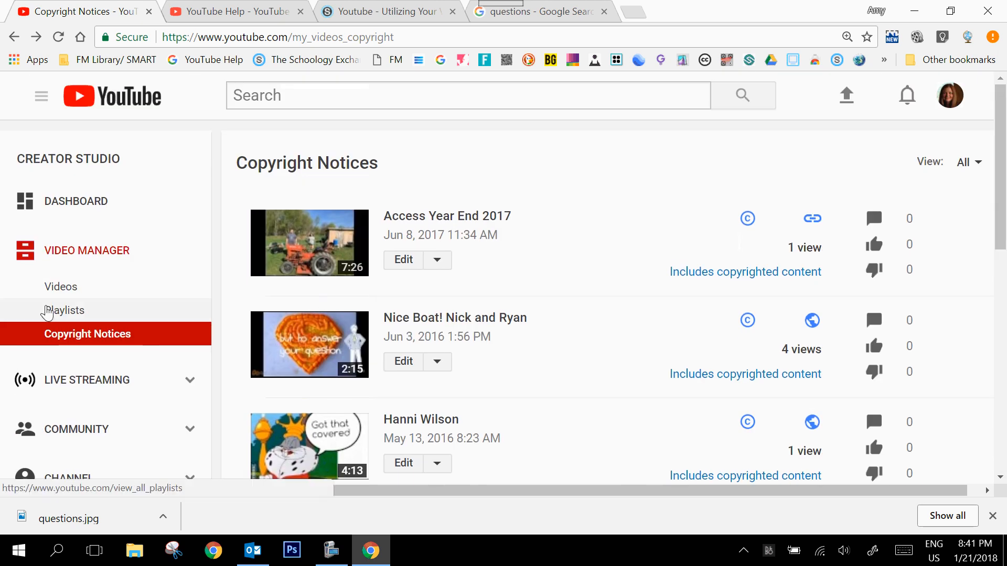
Go back to the Videos list in Video Manager and check the bulk Actions options without applying any
{"action": "left_click", "coordinate": [62, 297]}
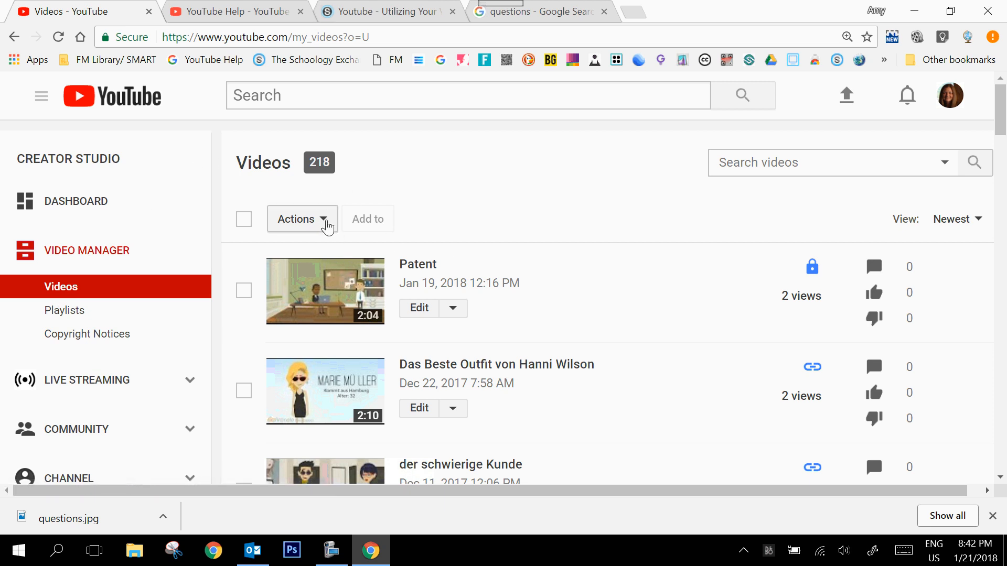
{"action": "left_click", "coordinate": [325, 220]}
{"action": "left_click", "coordinate": [325, 222]}
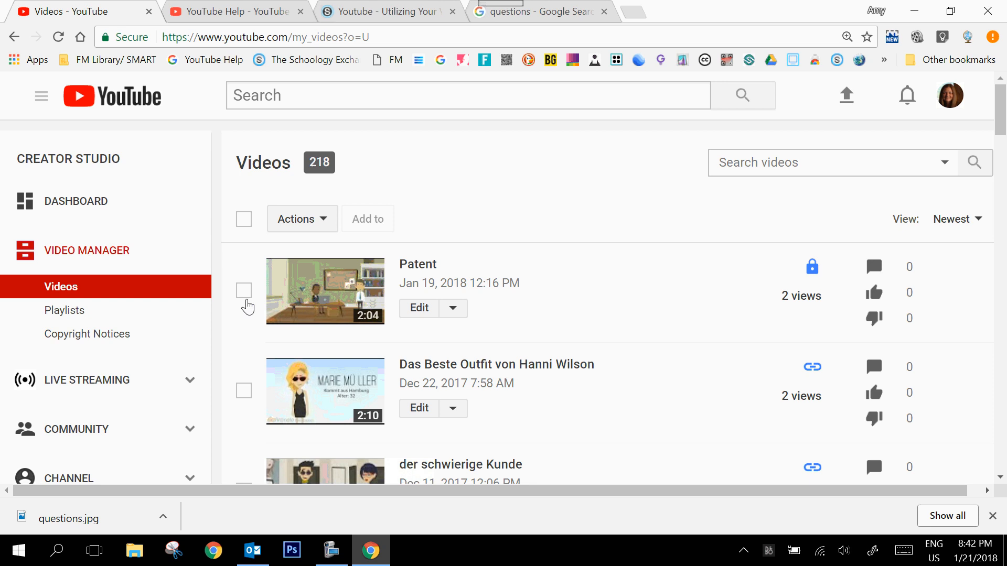
Select the two newest videos in the list and check the bulk Actions options without applying any
{"action": "left_click", "coordinate": [244, 292]}
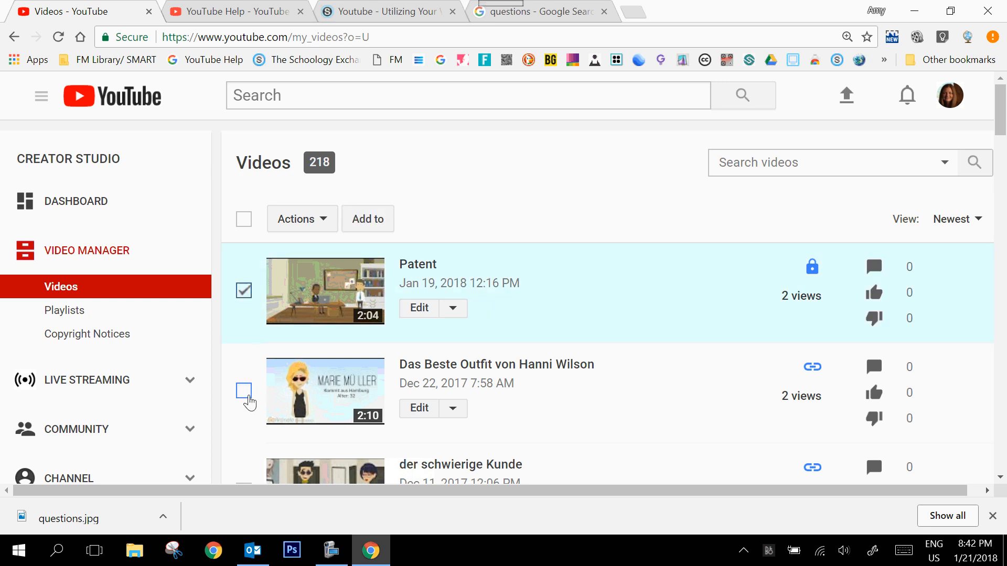
{"action": "left_click", "coordinate": [245, 391]}
{"action": "left_click", "coordinate": [328, 224]}
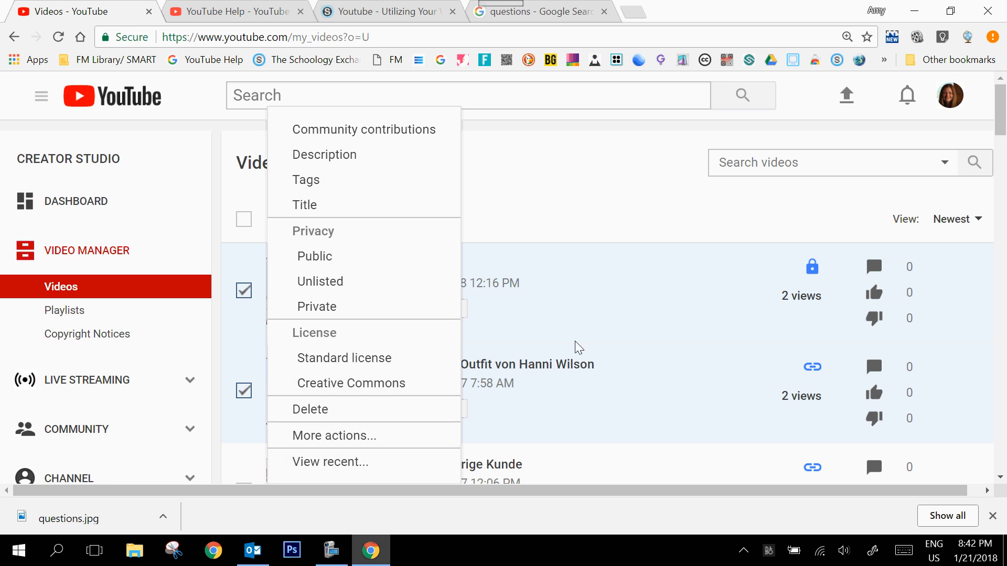
{"action": "left_click", "coordinate": [615, 198]}
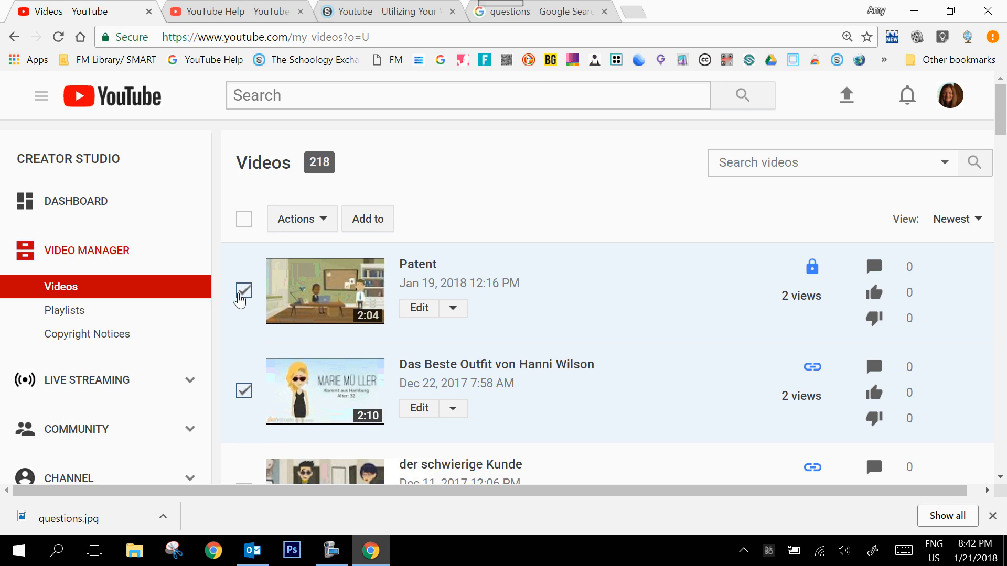
Add both "der schwierige Kunde" videos to the current selection in the Videos list
{"action": "scroll", "coordinate": [534, 343], "scroll_direction": "down", "scroll_amount": 3}
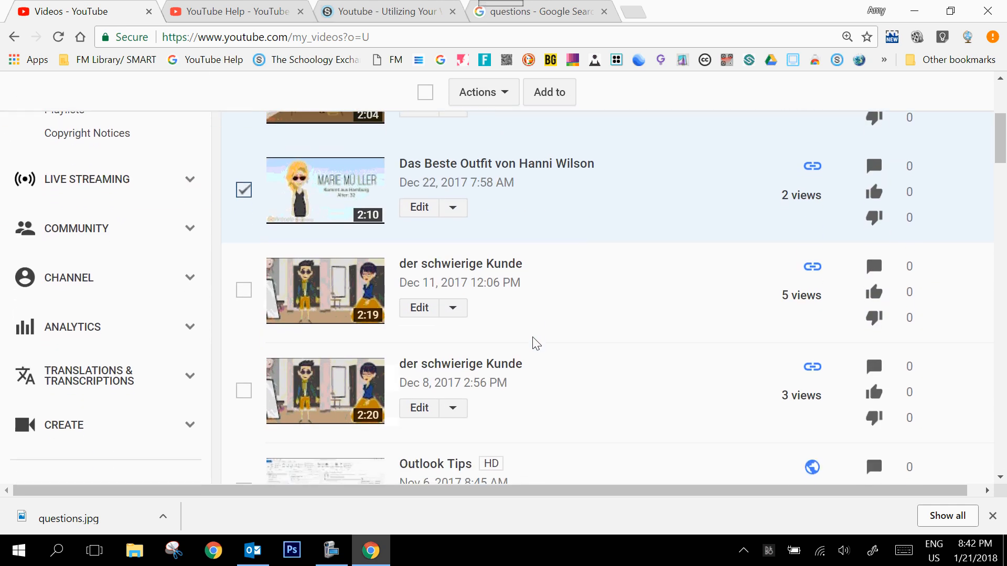
{"action": "scroll", "coordinate": [534, 344], "scroll_direction": "down", "scroll_amount": 3}
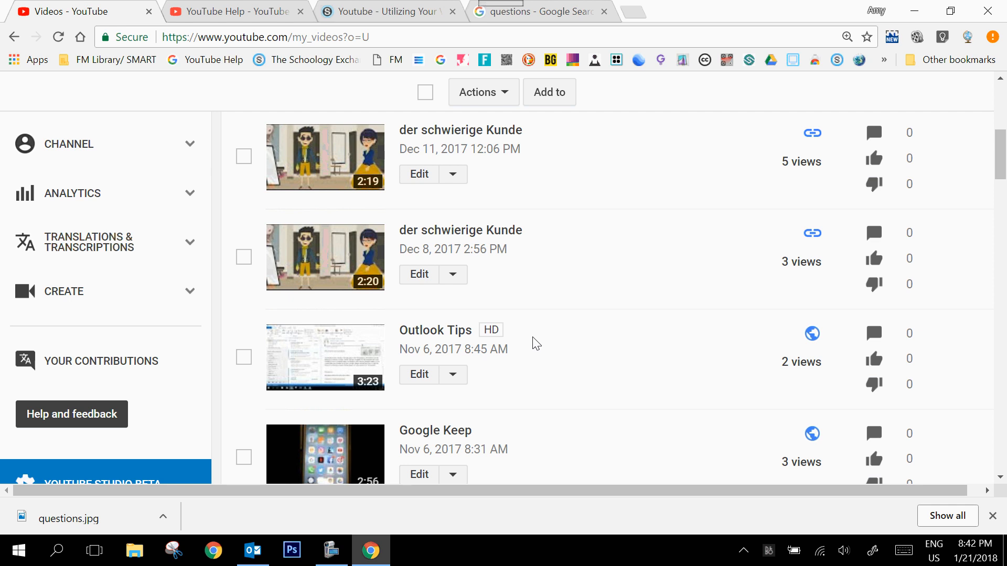
{"action": "scroll", "coordinate": [535, 344], "scroll_direction": "up", "scroll_amount": 3}
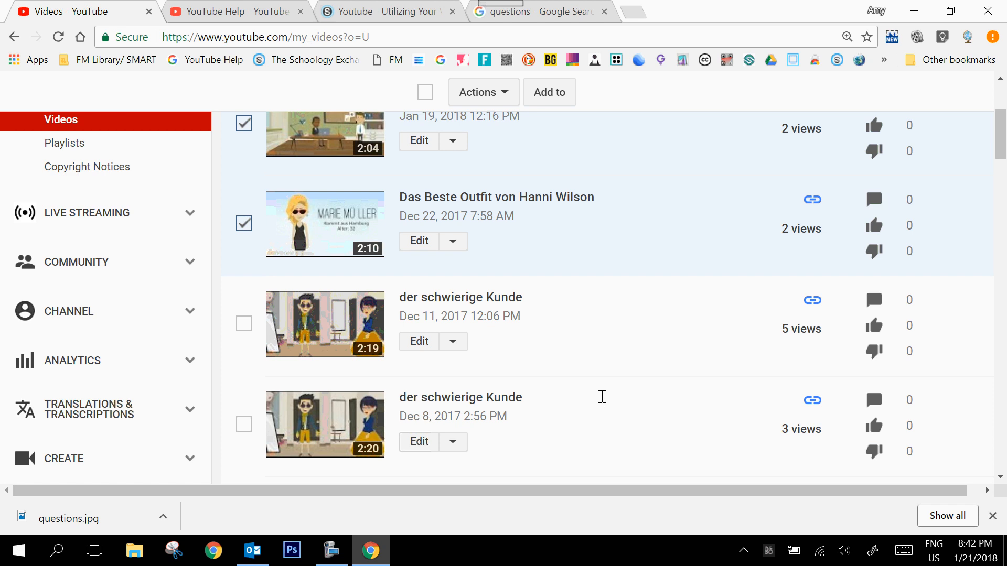
{"action": "scroll", "coordinate": [600, 402], "scroll_direction": "down", "scroll_amount": 2}
{"action": "scroll", "coordinate": [603, 403], "scroll_direction": "up", "scroll_amount": 4}
{"action": "scroll", "coordinate": [601, 404], "scroll_direction": "up", "scroll_amount": 1}
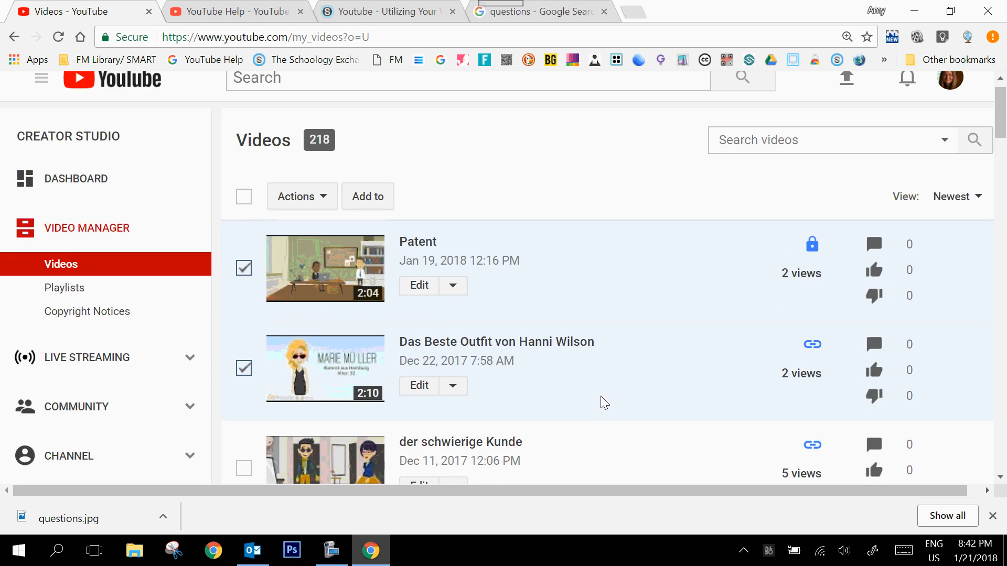
{"action": "scroll", "coordinate": [600, 404], "scroll_direction": "down", "scroll_amount": 4}
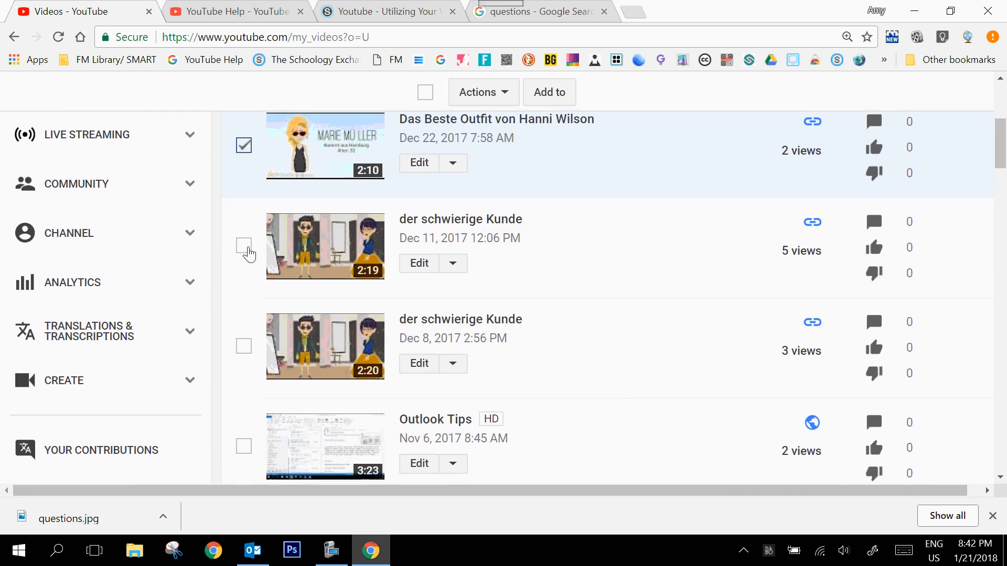
{"action": "left_click", "coordinate": [245, 247]}
{"action": "left_click", "coordinate": [244, 346]}
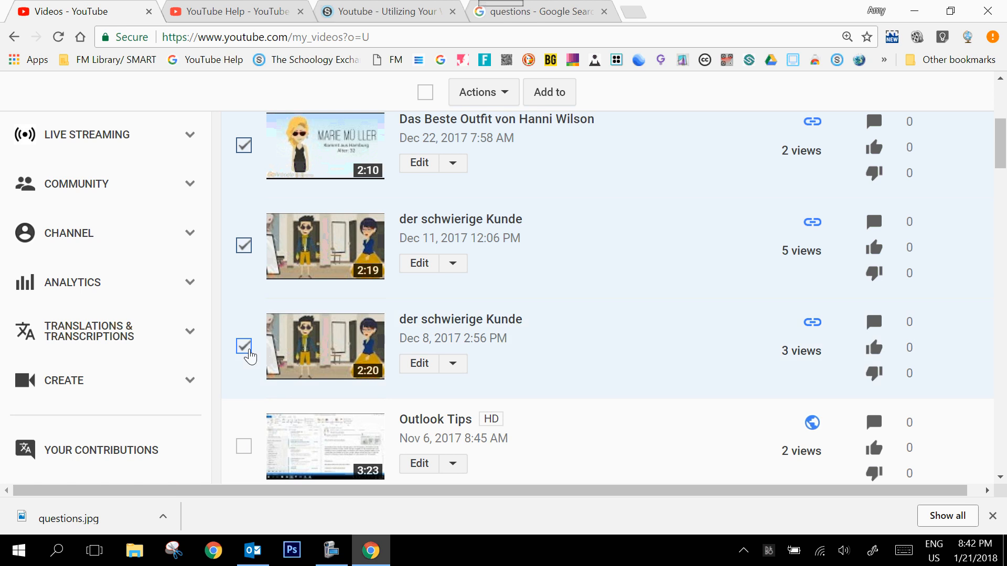
Bulk-set the privacy of the selected videos to Unlisted, acknowledging that the update can't be undone, and submit it
{"action": "scroll", "coordinate": [636, 277], "scroll_direction": "up", "scroll_amount": 5}
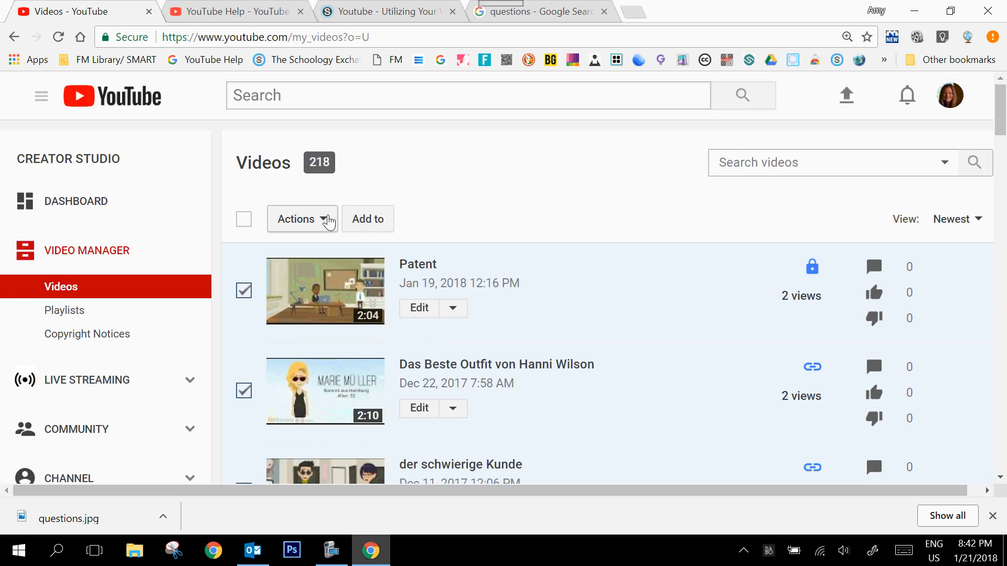
{"action": "left_click", "coordinate": [328, 219]}
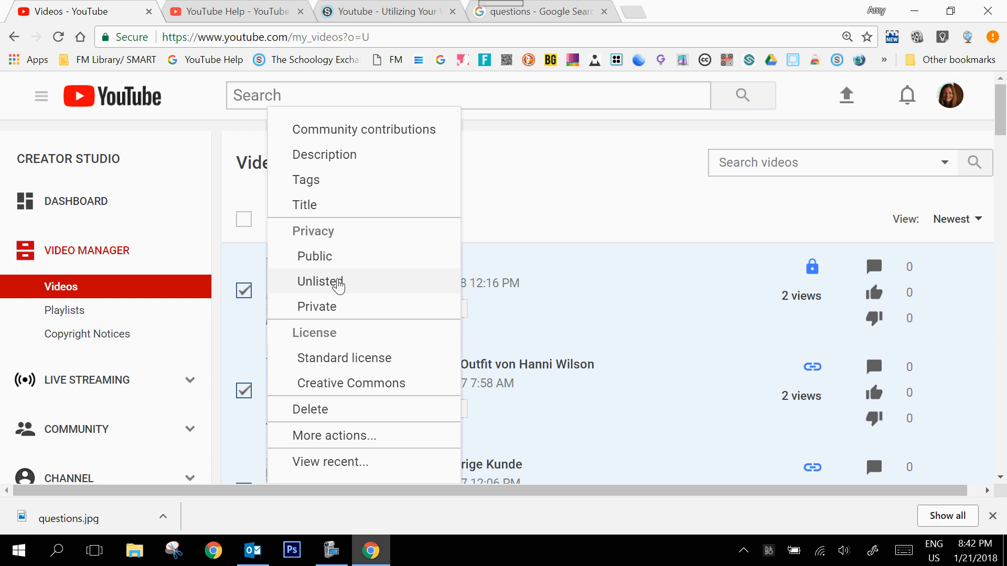
{"action": "left_click", "coordinate": [338, 284]}
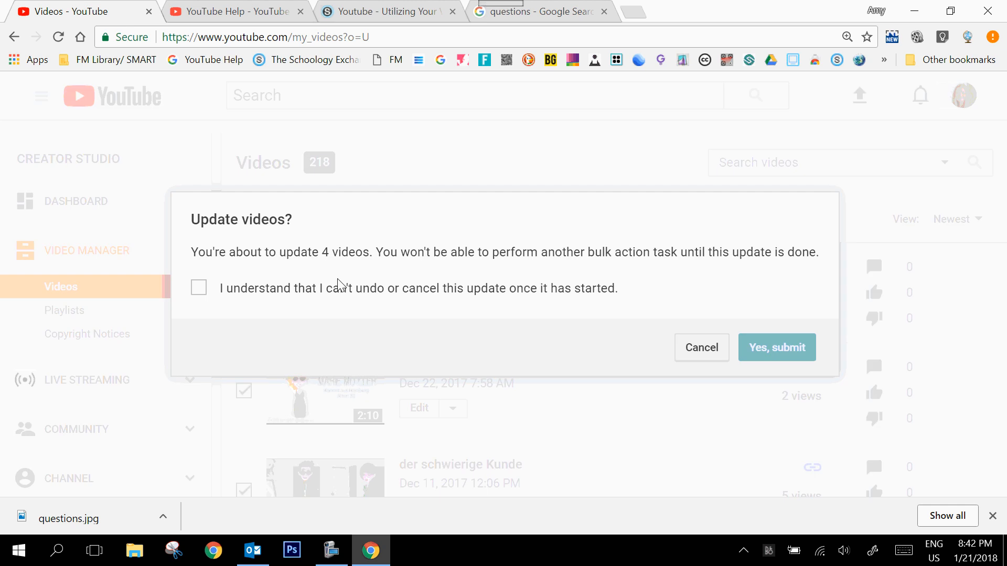
{"action": "left_click", "coordinate": [199, 288]}
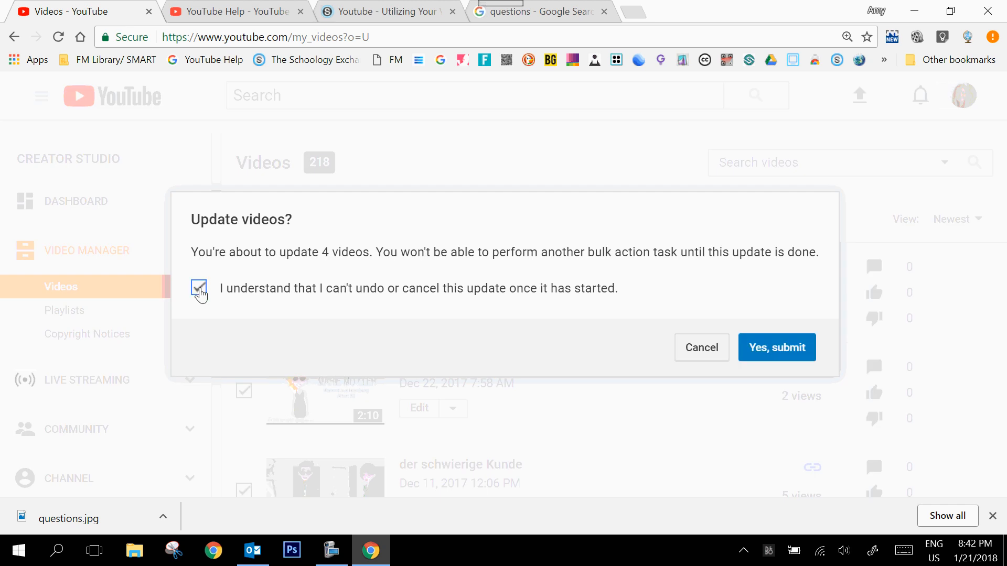
{"action": "left_click", "coordinate": [802, 349]}
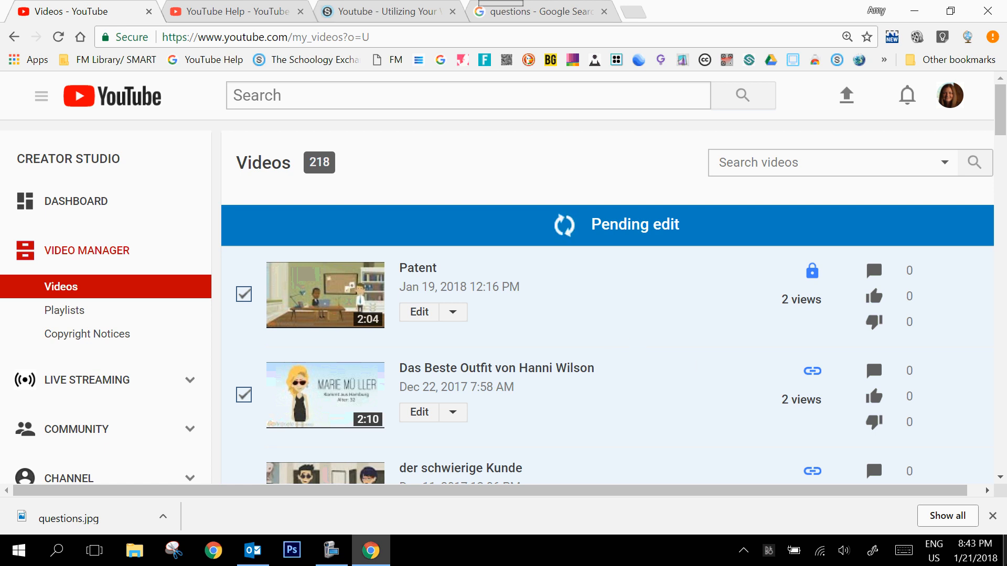
Dismiss the browser's downloads bar and minimize the screen recorder window
{"action": "left_click", "coordinate": [992, 516]}
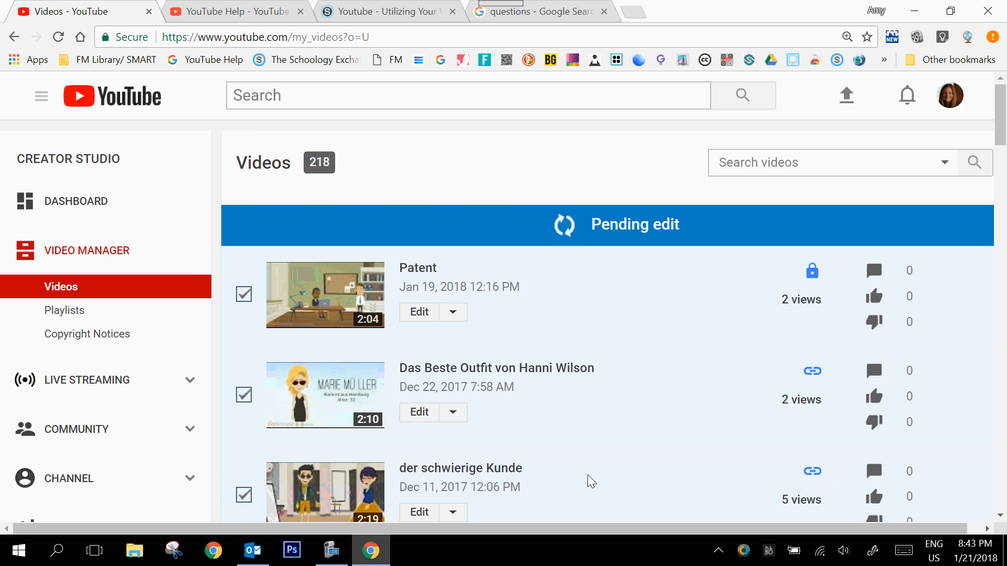
{"action": "left_click", "coordinate": [333, 550]}
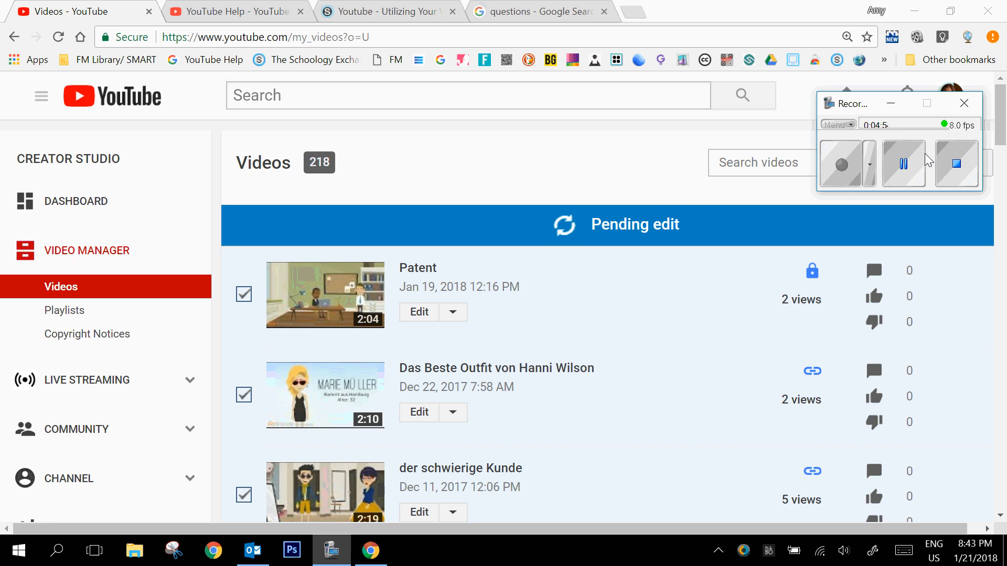
{"action": "left_click", "coordinate": [892, 105]}
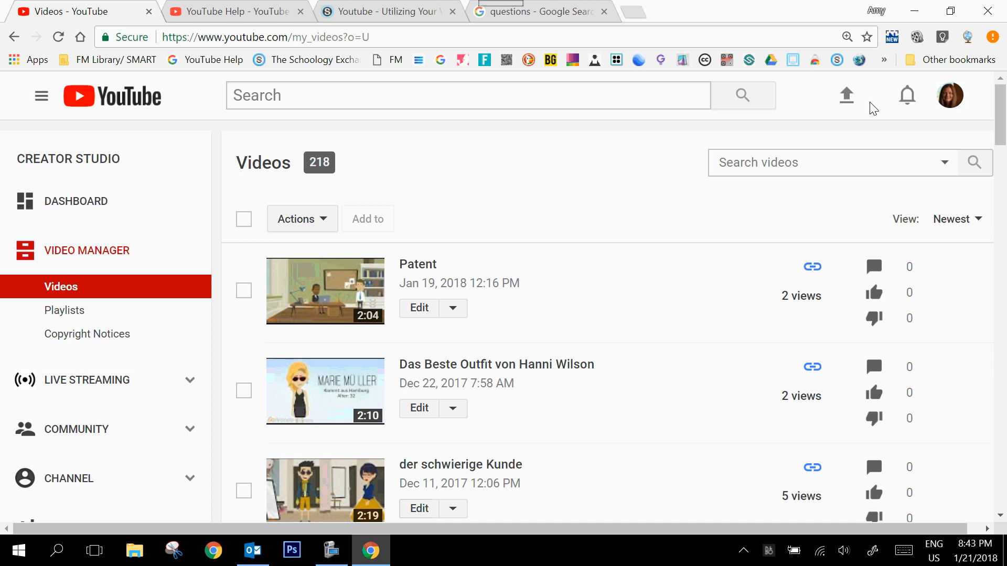
Upload the video file "YouTube Class - Browsing YouTube Videos" from the Desktop with Public privacy
{"action": "left_click", "coordinate": [846, 100]}
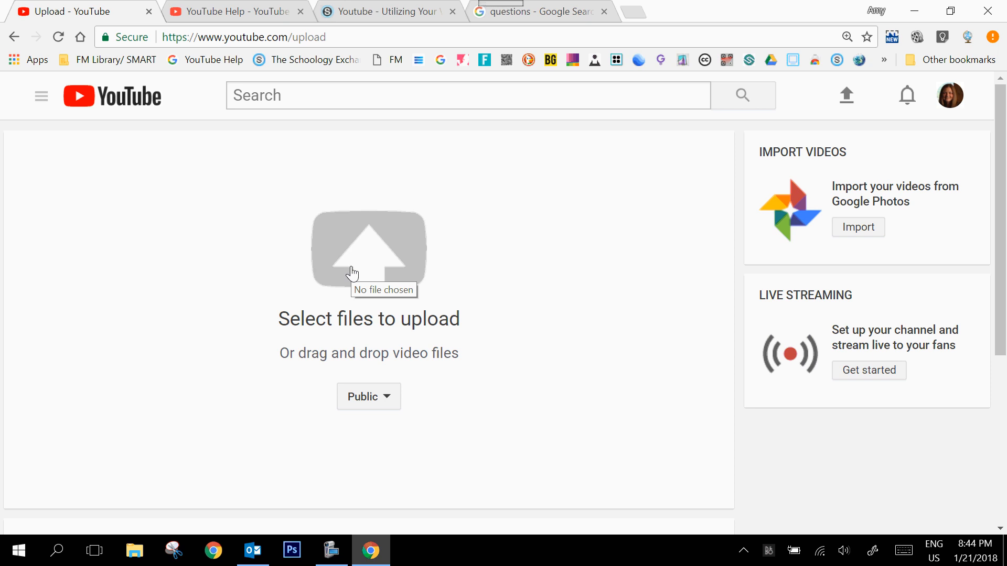
{"action": "left_click", "coordinate": [395, 404]}
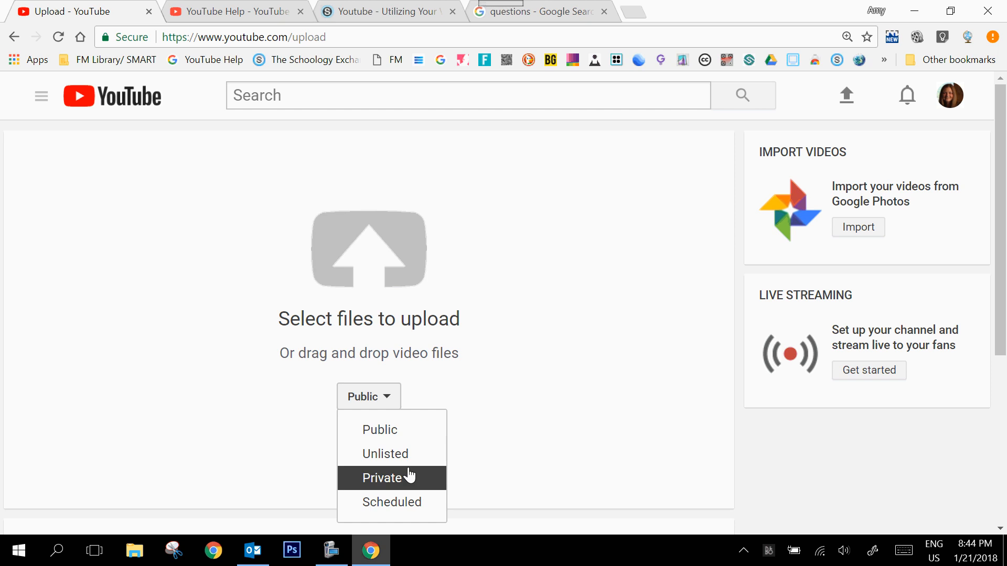
{"action": "left_click", "coordinate": [400, 442]}
{"action": "left_click", "coordinate": [381, 274]}
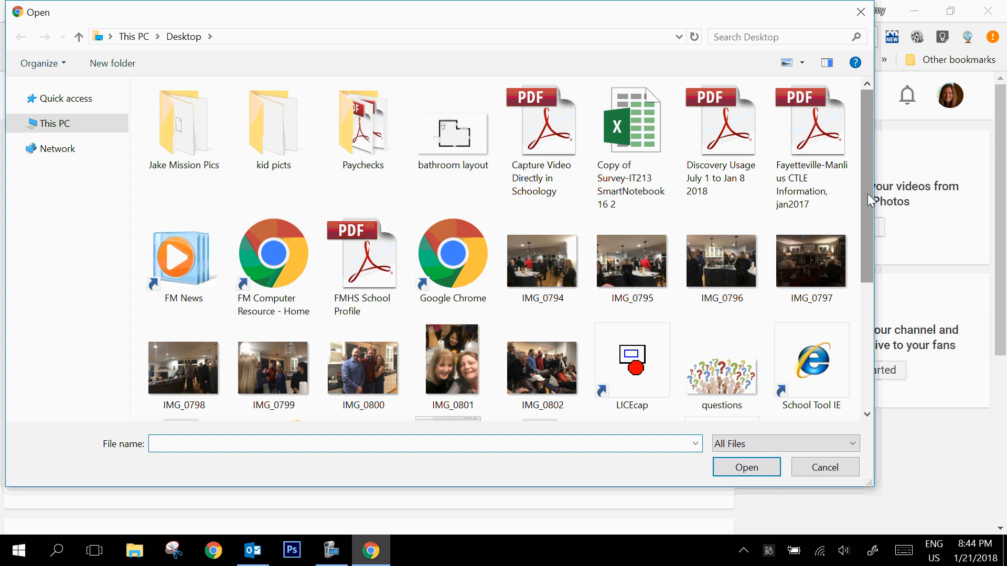
{"action": "left_click_drag", "start_coordinate": [867, 193], "coordinate": [876, 303]}
{"action": "left_click", "coordinate": [810, 269]}
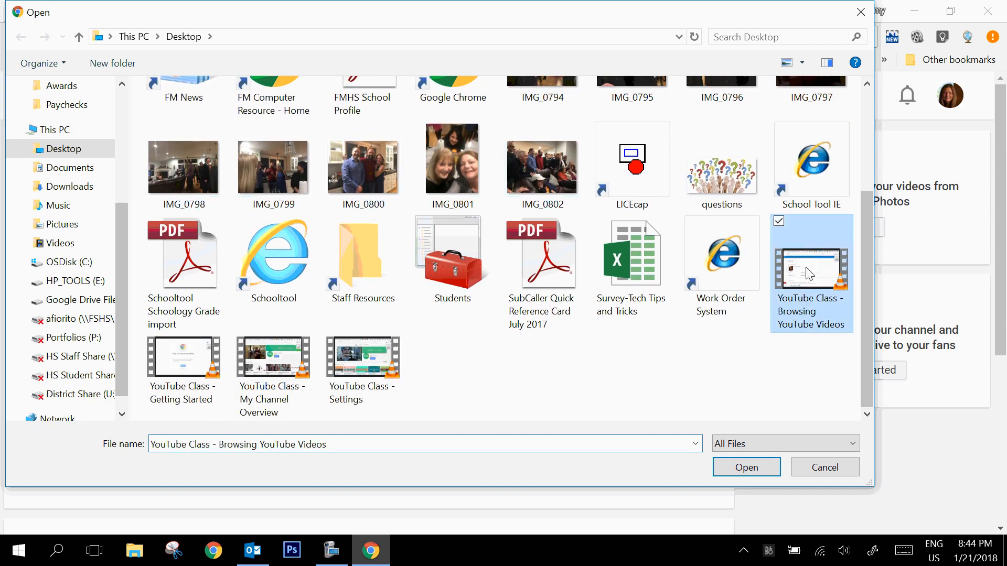
{"action": "left_click", "coordinate": [745, 467]}
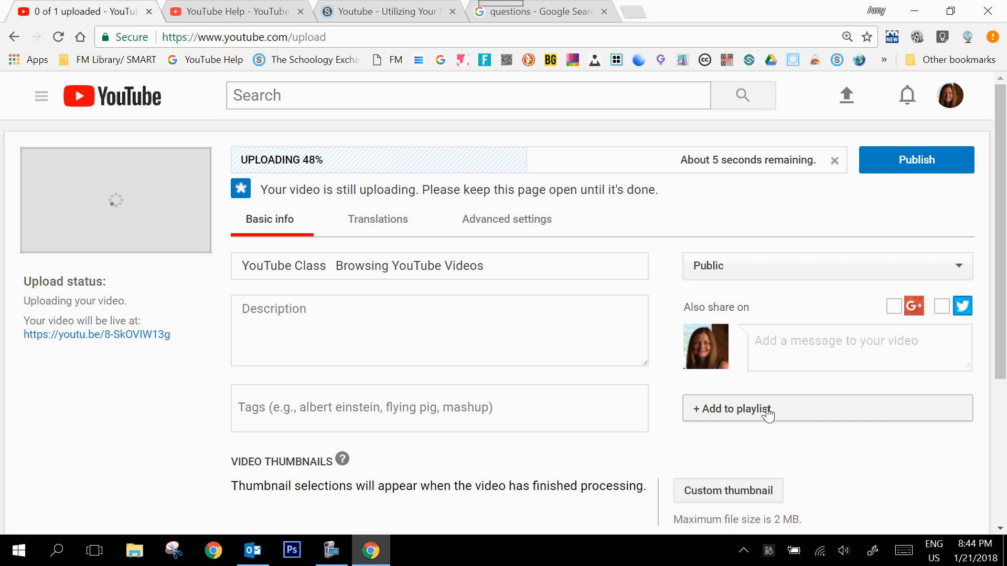
Add the uploading video to the "YouTube Class" and "Youtube" playlists
{"action": "scroll", "coordinate": [768, 414], "scroll_direction": "down", "scroll_amount": 3}
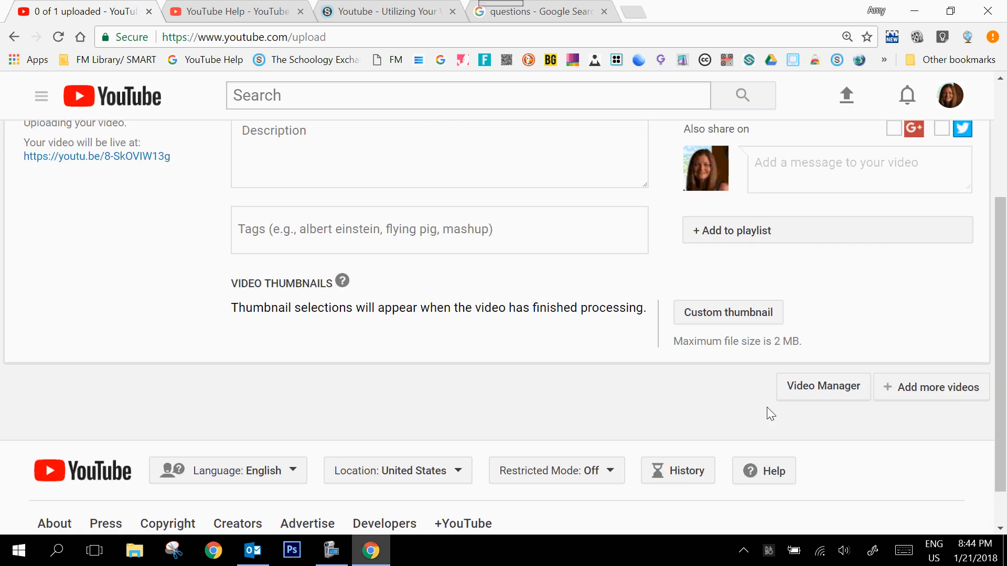
{"action": "left_click", "coordinate": [734, 233]}
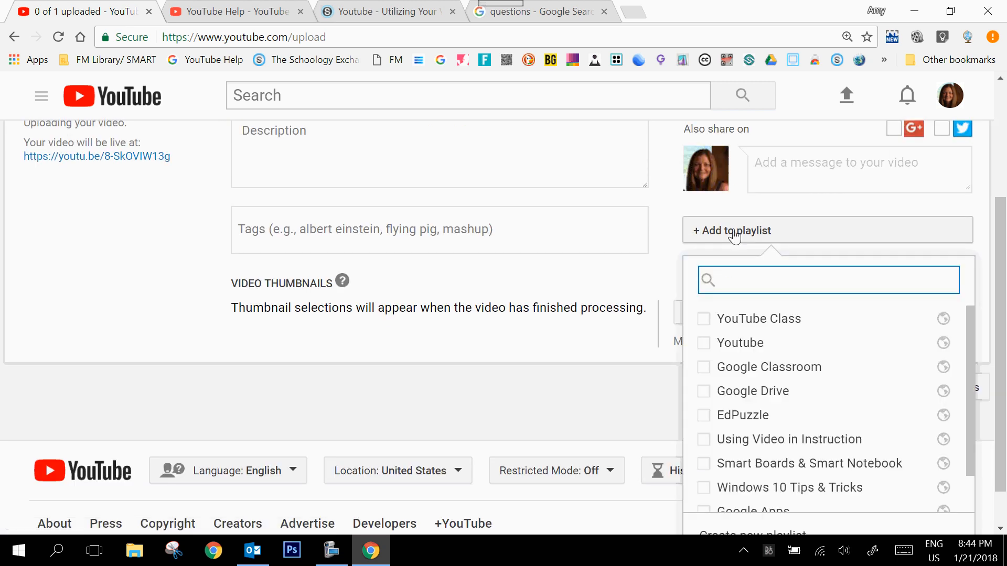
{"action": "left_click", "coordinate": [704, 318]}
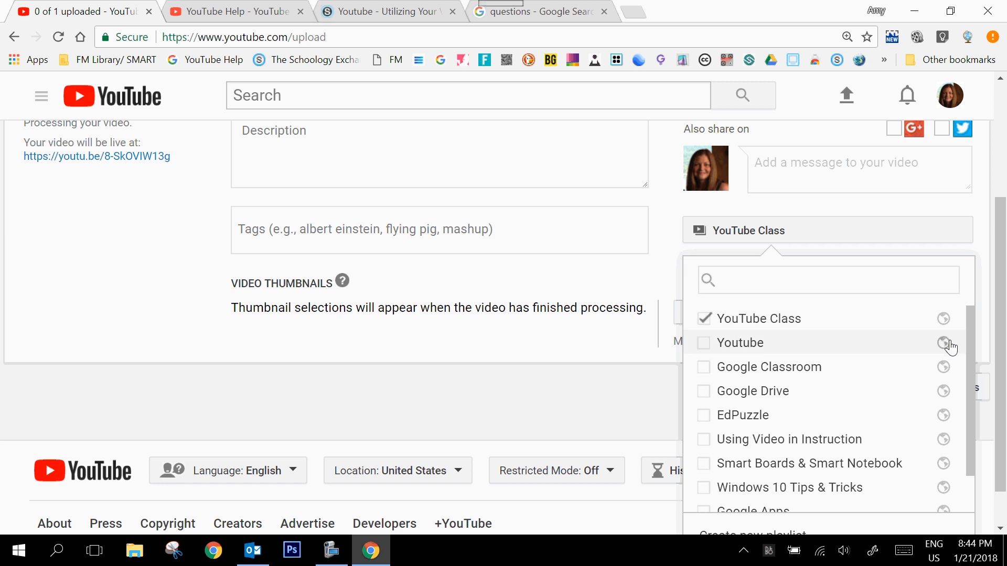
{"action": "scroll", "coordinate": [1003, 322], "scroll_direction": "down", "scroll_amount": 1}
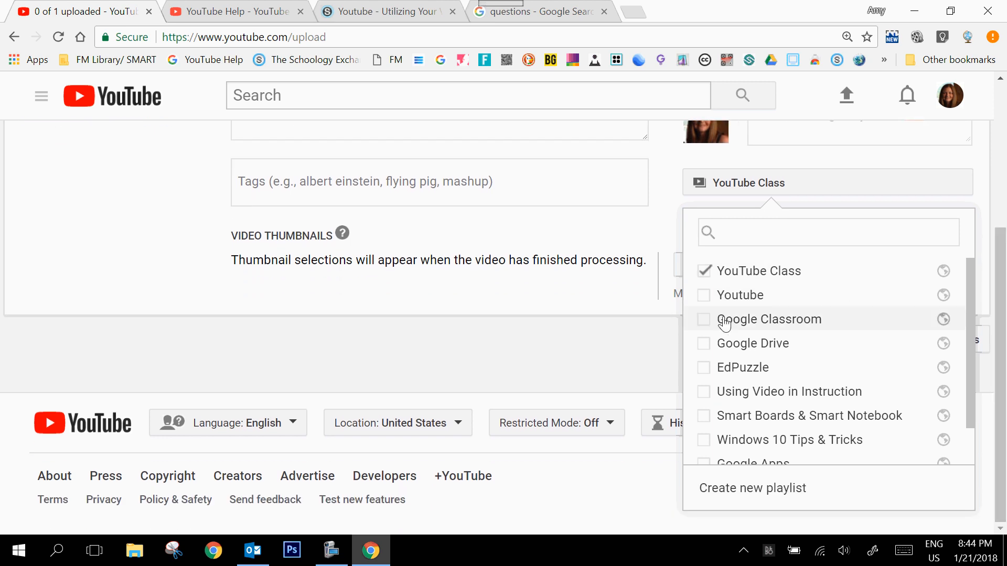
{"action": "left_click", "coordinate": [704, 297]}
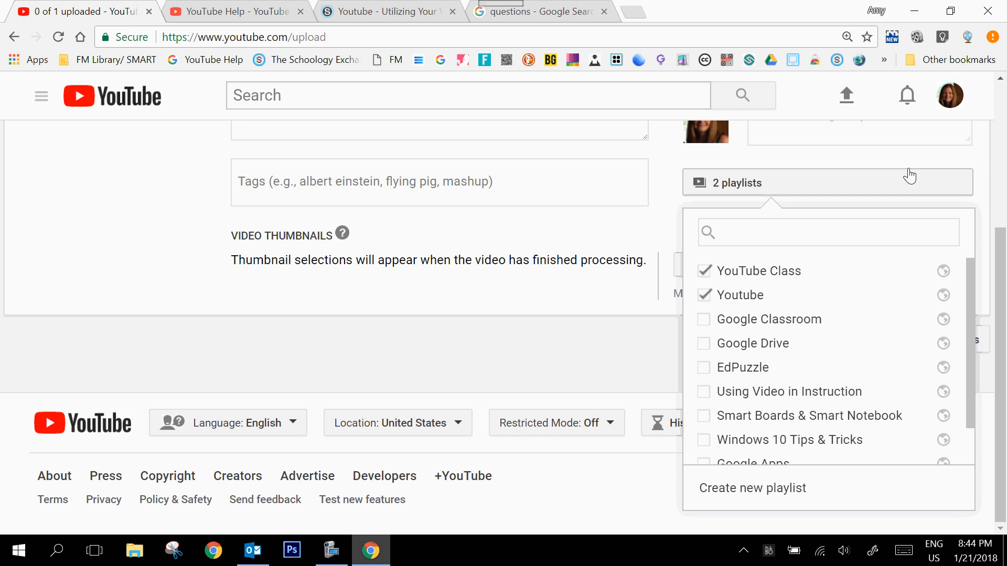
{"action": "left_click", "coordinate": [983, 205]}
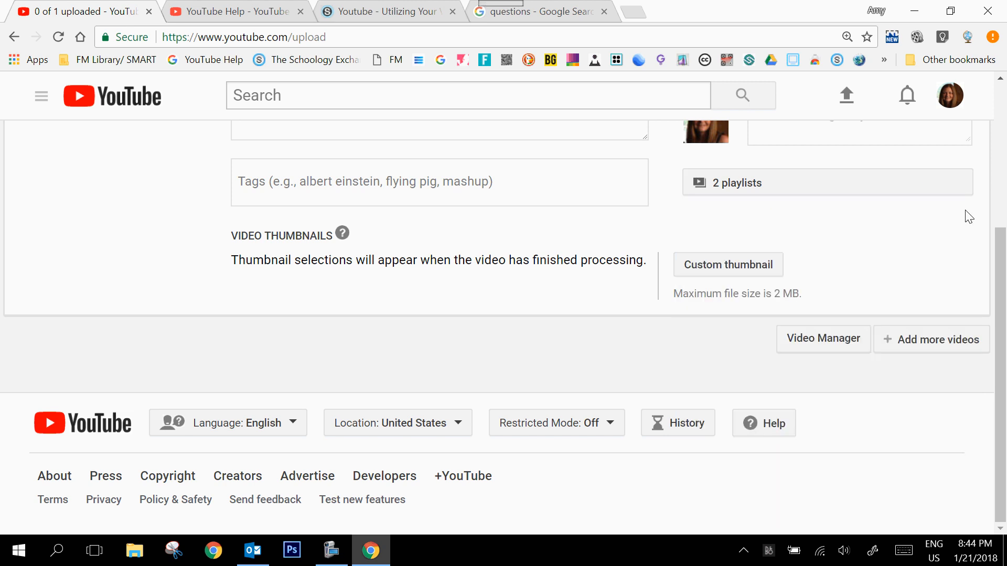
Correct the uploaded video's title to "YouTube Class - Browsing YouTube Videos" by inserting the missing hyphen and removing the extra space
{"action": "scroll", "coordinate": [933, 247], "scroll_direction": "up", "scroll_amount": 4}
{"action": "scroll", "coordinate": [934, 242], "scroll_direction": "up", "scroll_amount": 1}
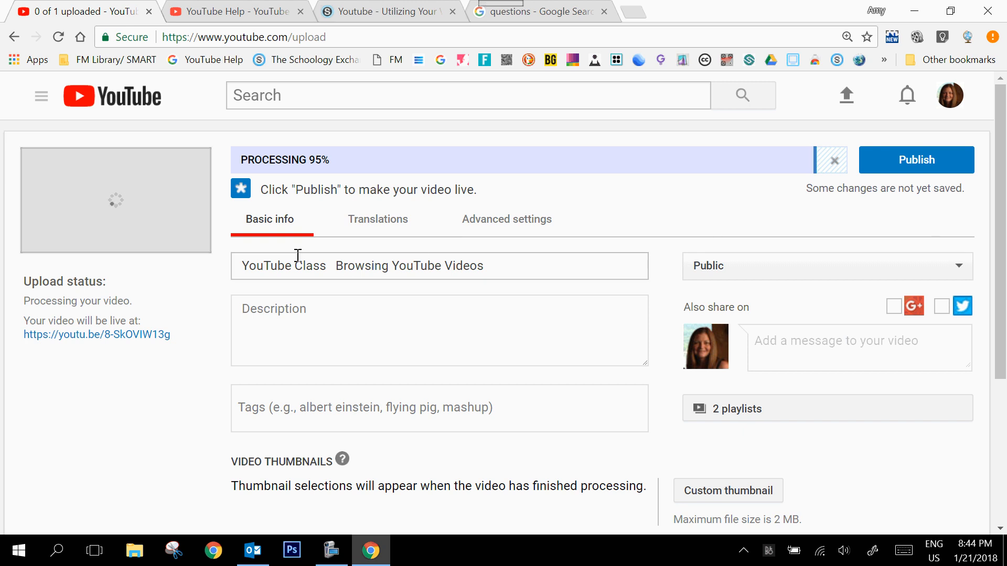
{"action": "left_click", "coordinate": [333, 265]}
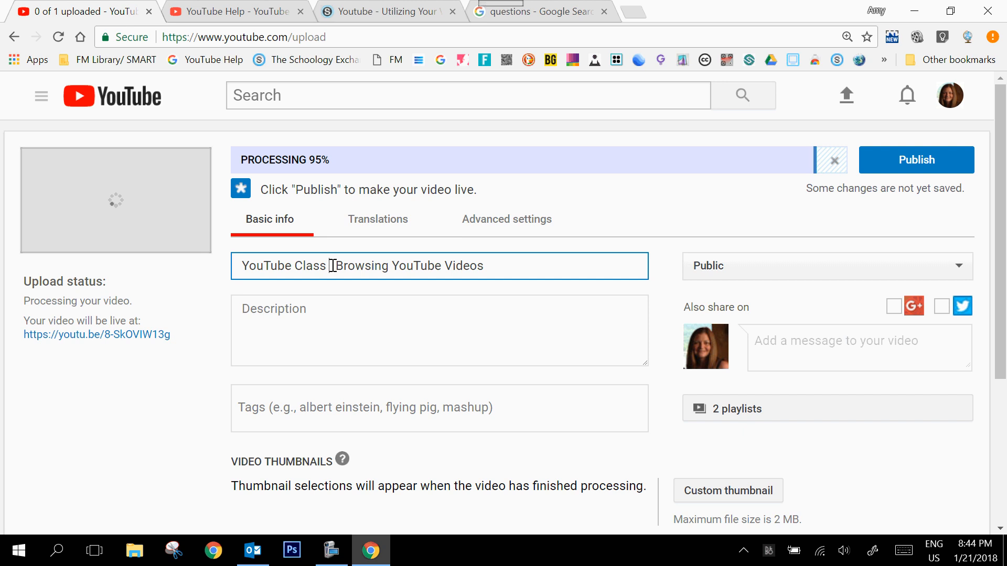
{"action": "type", "text": "-"}
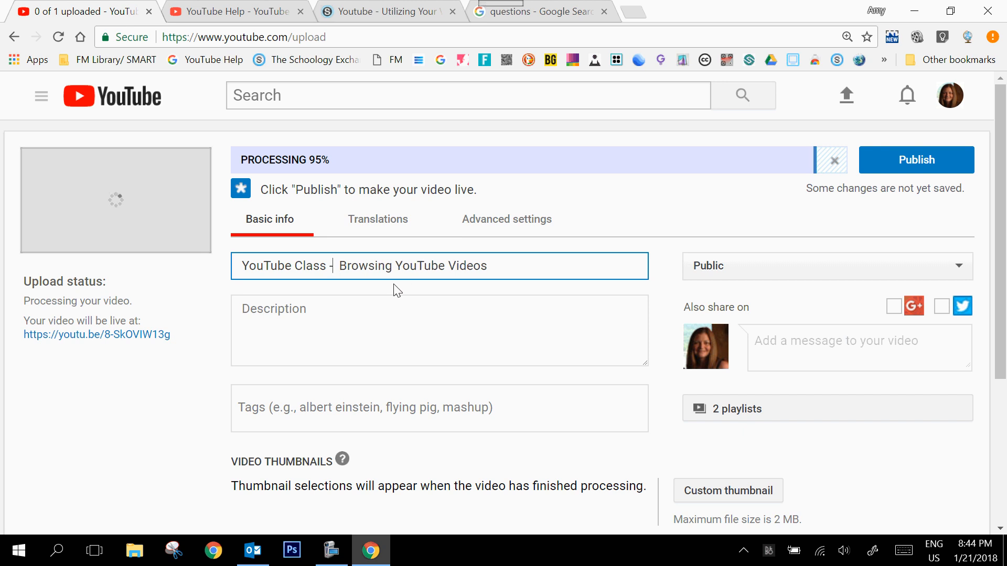
{"action": "key", "text": "Delete"}
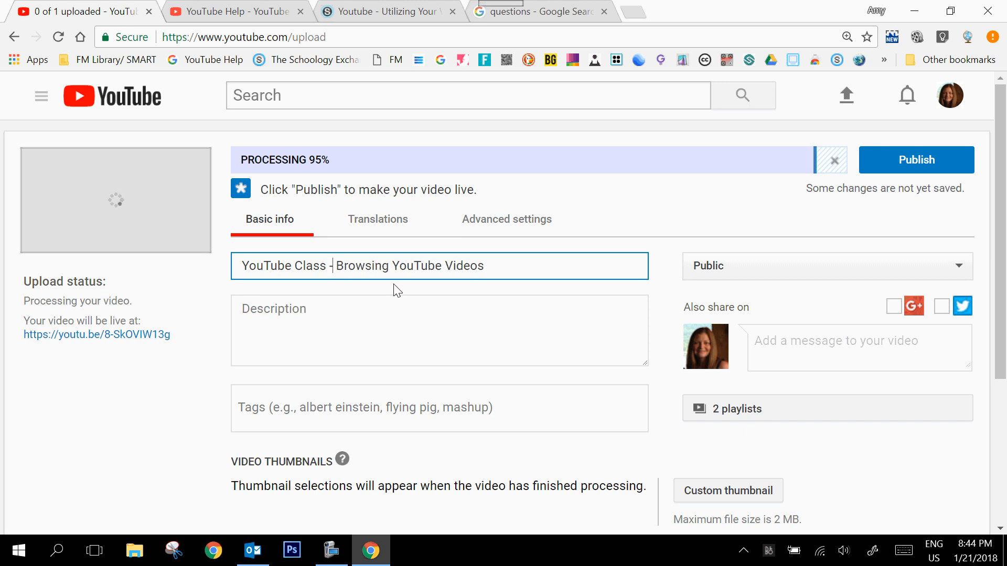
Check the Description and Tags fields in the uploaded video's basic info
{"action": "left_click", "coordinate": [396, 323]}
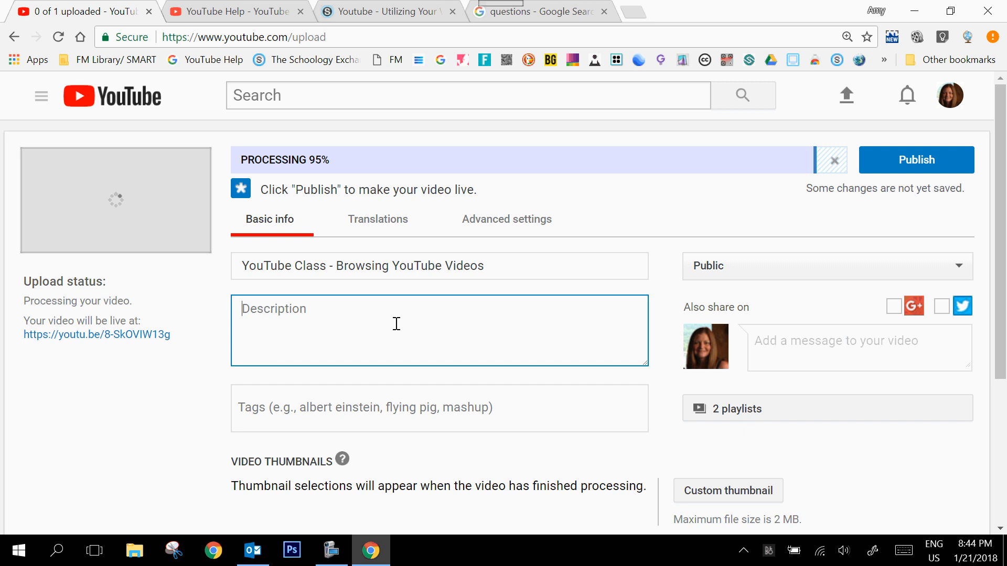
{"action": "scroll", "coordinate": [397, 324], "scroll_direction": "down", "scroll_amount": 3}
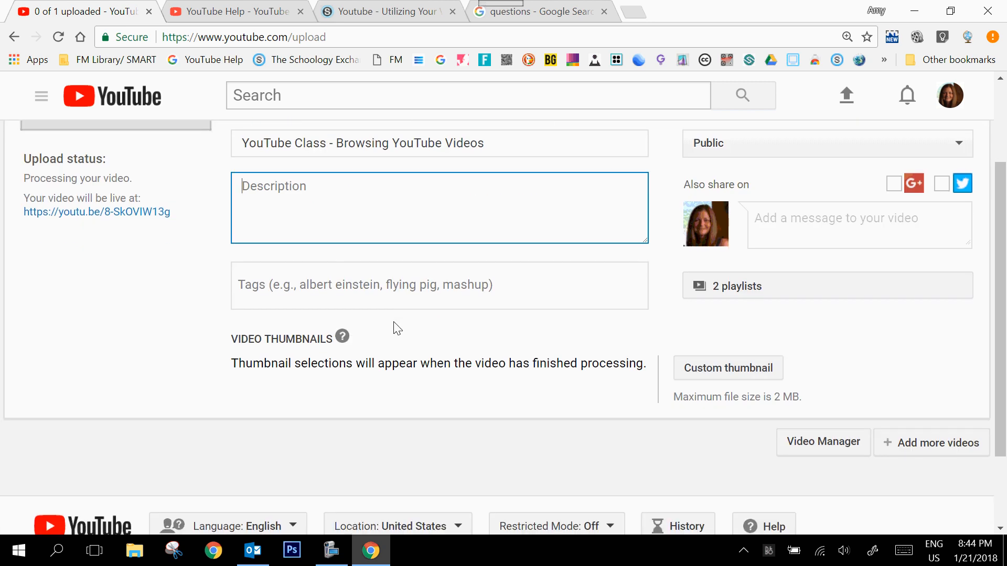
{"action": "left_click", "coordinate": [366, 285]}
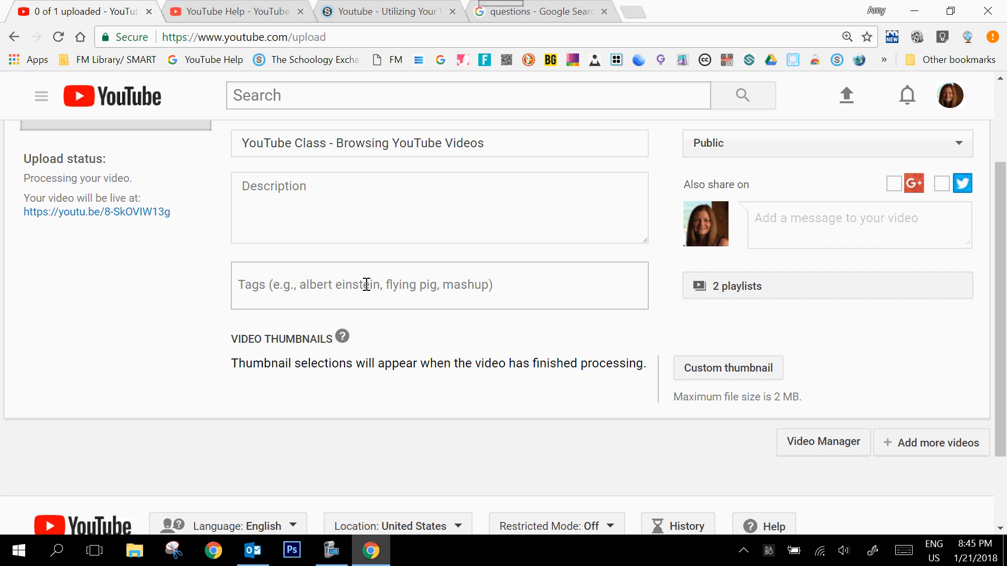
Enter "youtube help training teacher technology" as the uploaded video's tags
{"action": "type", "text": "you"}
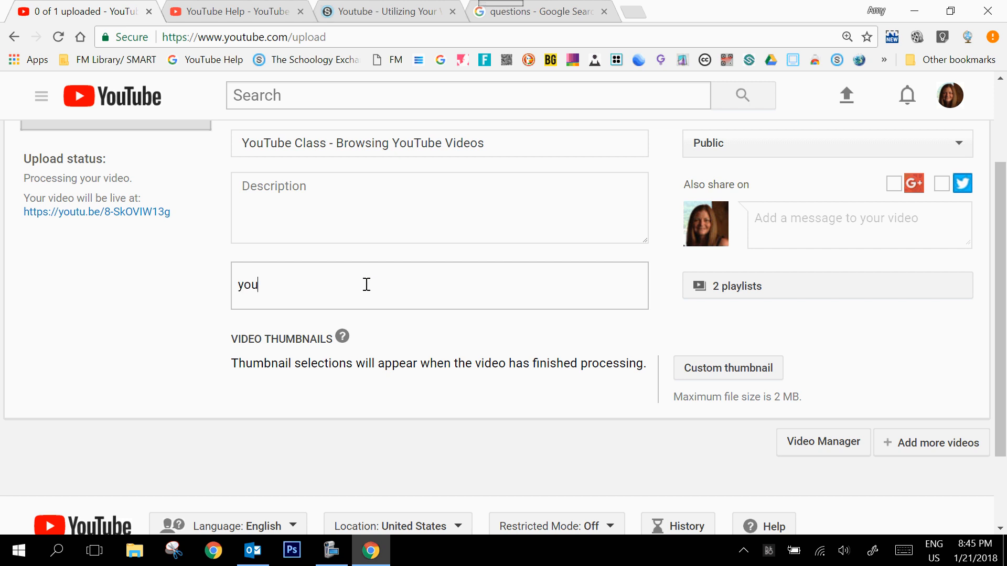
{"action": "type", "text": "tube help"}
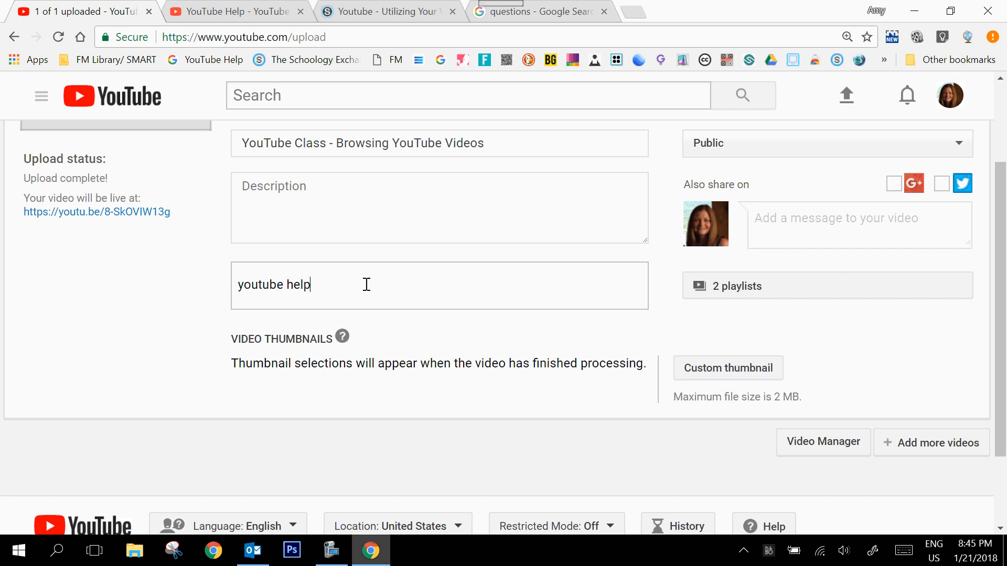
{"action": "type", "text": " training teacher technology"}
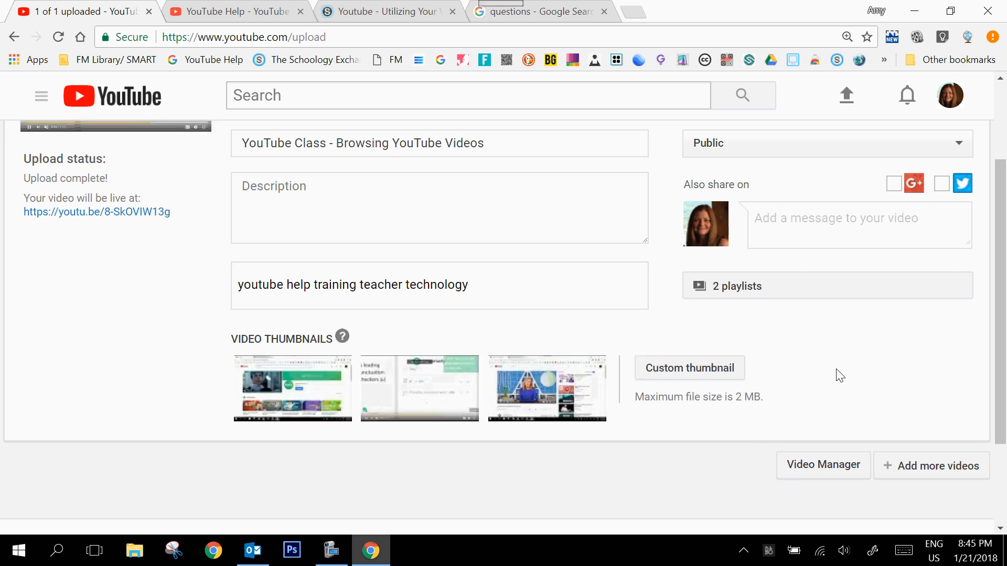
Set the first suggested image as the uploaded video's thumbnail
{"action": "scroll", "coordinate": [840, 376], "scroll_direction": "down", "scroll_amount": 5}
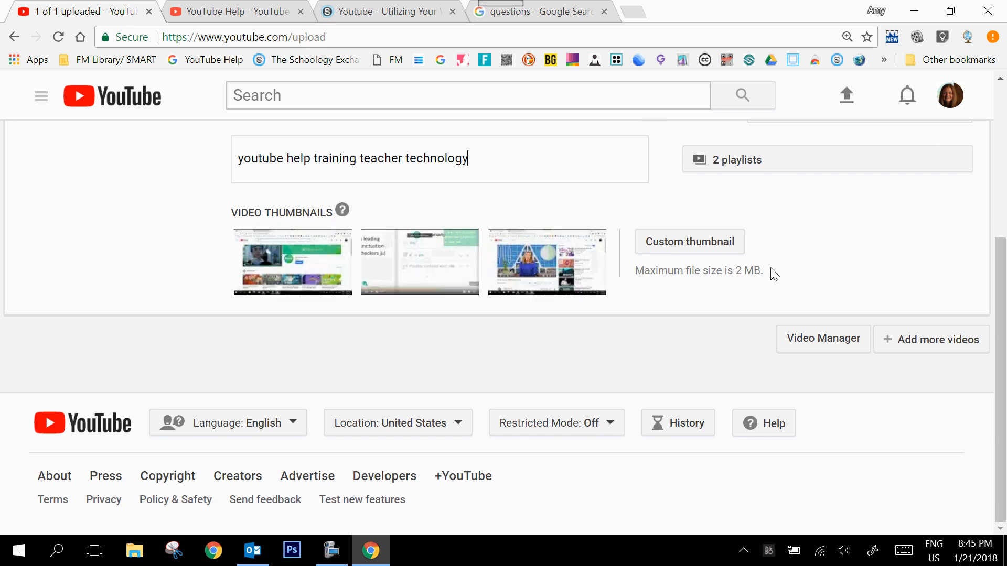
{"action": "scroll", "coordinate": [771, 272], "scroll_direction": "up", "scroll_amount": 5}
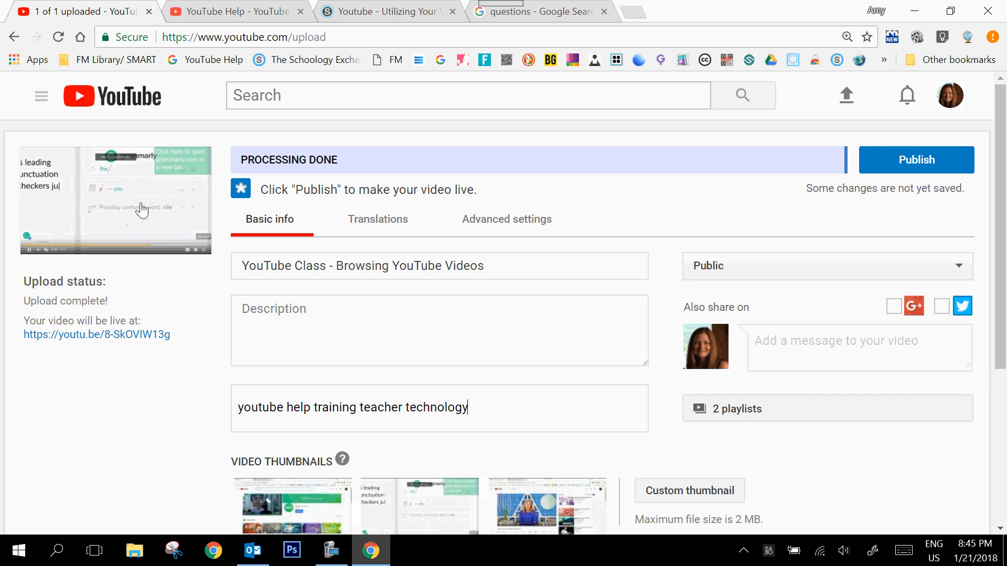
{"action": "scroll", "coordinate": [178, 472], "scroll_direction": "down", "scroll_amount": 4}
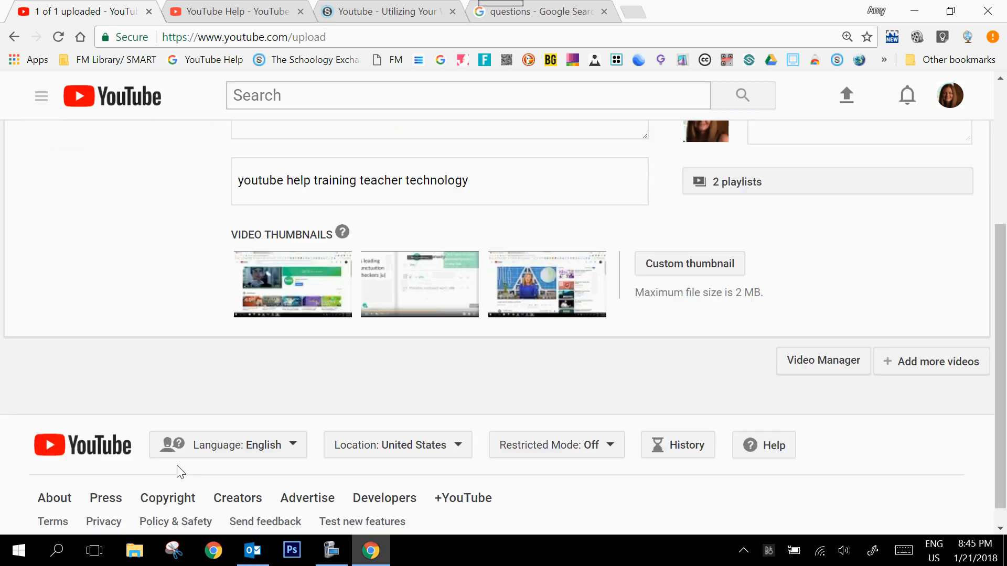
{"action": "scroll", "coordinate": [178, 472], "scroll_direction": "up", "scroll_amount": 1}
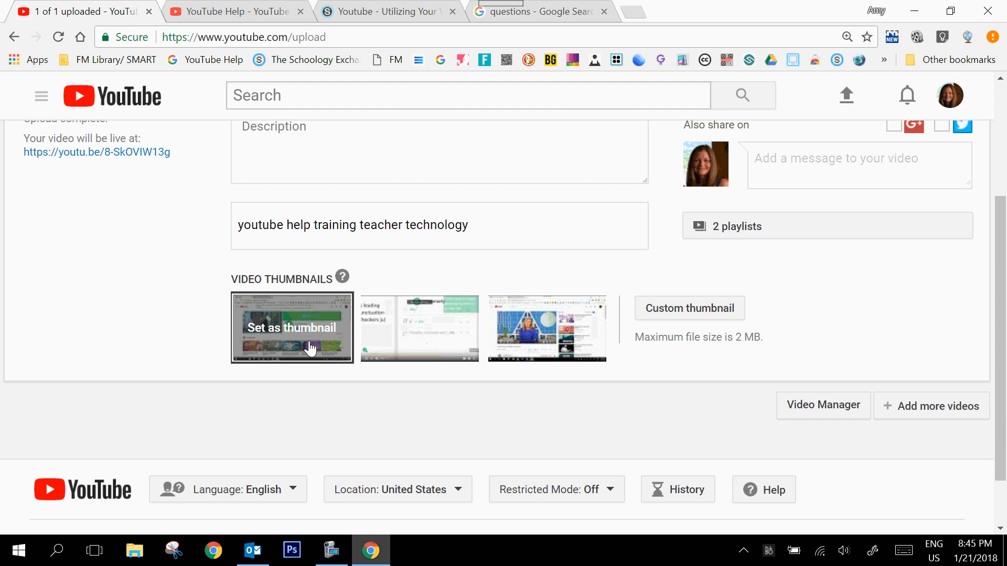
{"action": "left_click", "coordinate": [311, 347]}
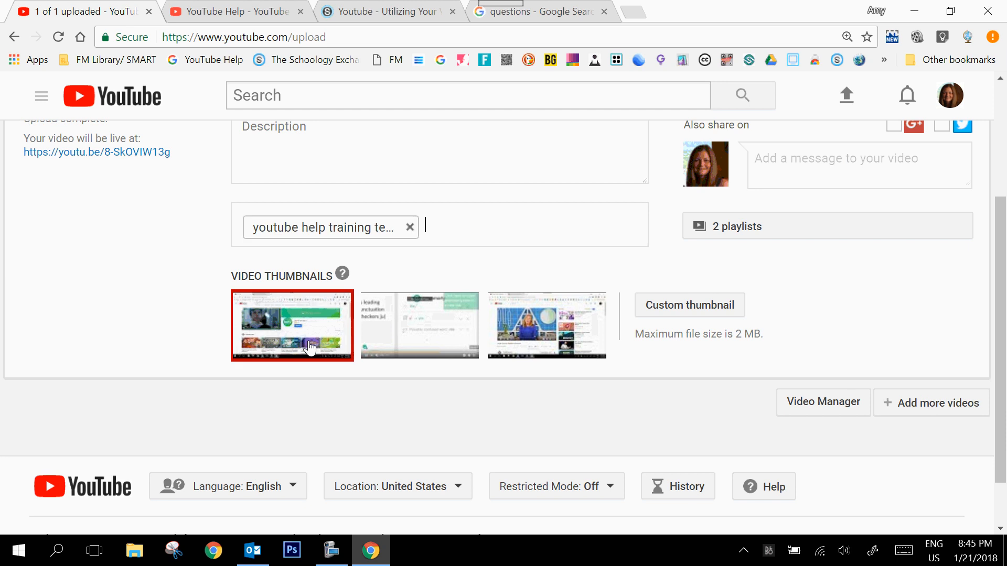
Browse the Desktop images available for a custom thumbnail and close the file chooser without picking one
{"action": "mouse_move", "coordinate": [505, 333]}
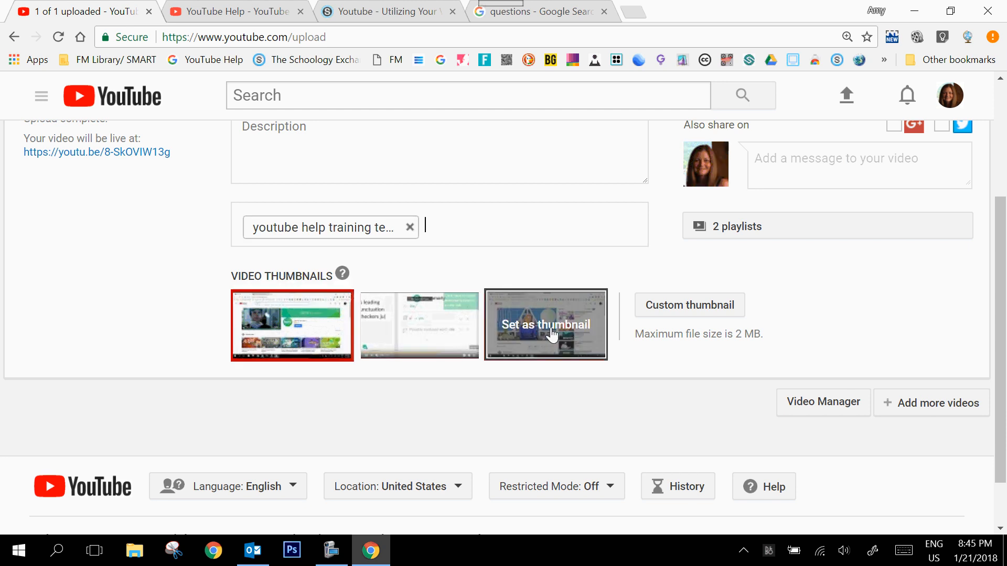
{"action": "left_click", "coordinate": [690, 309]}
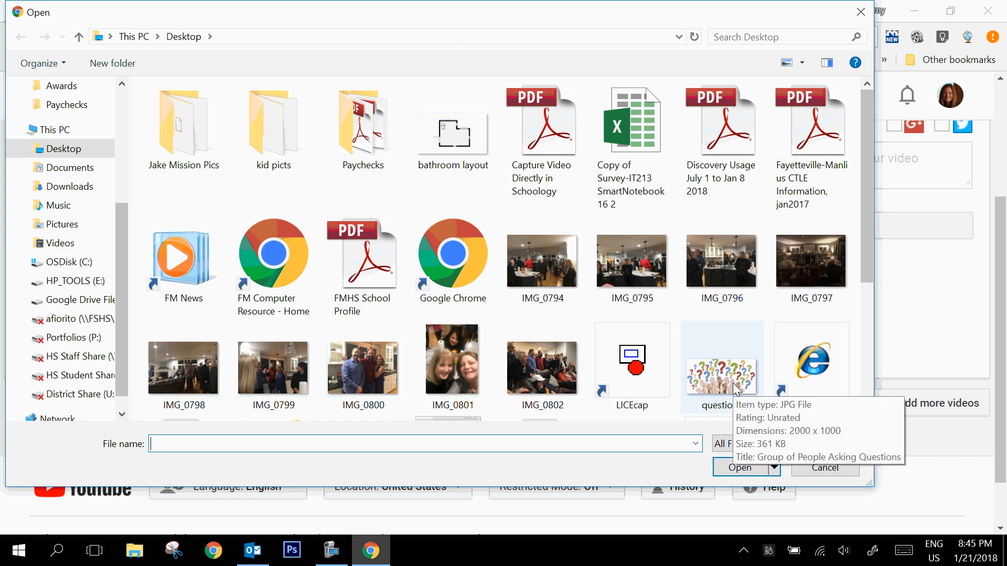
{"action": "left_click", "coordinate": [822, 469]}
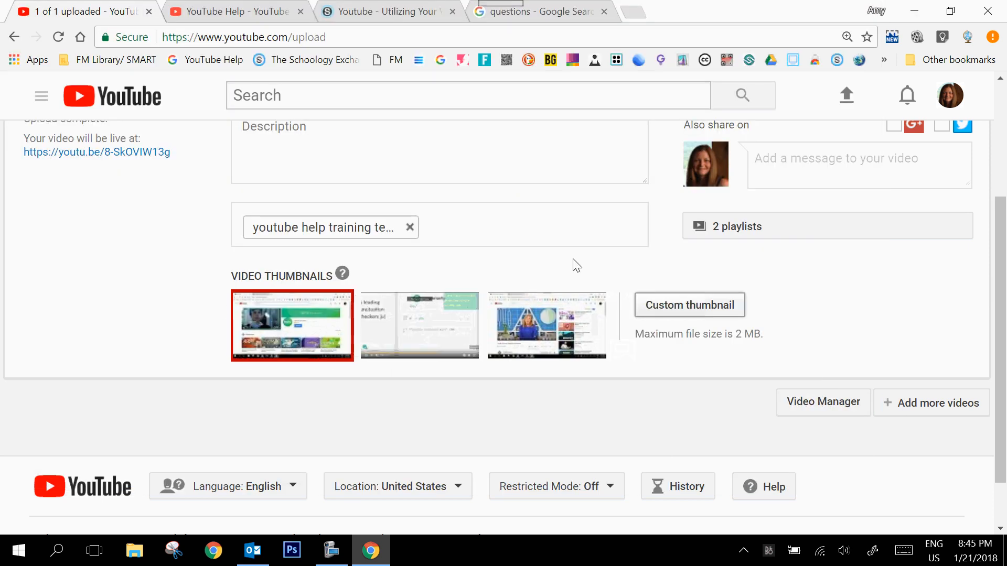
Examine the uploaded video's translation options, including the choices for the language to translate into
{"action": "scroll", "coordinate": [737, 249], "scroll_direction": "up", "scroll_amount": 4}
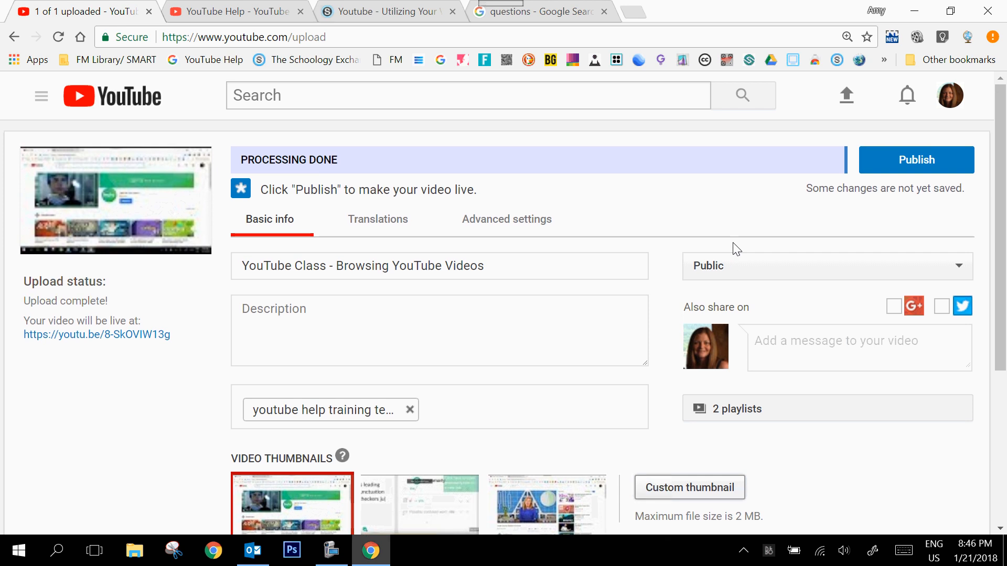
{"action": "left_click", "coordinate": [374, 223]}
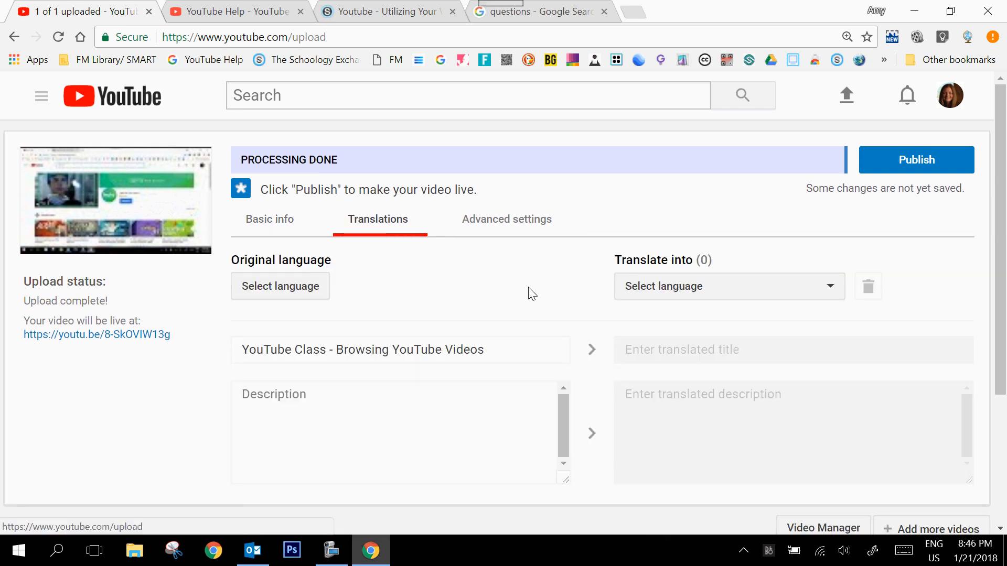
{"action": "left_click", "coordinate": [821, 296]}
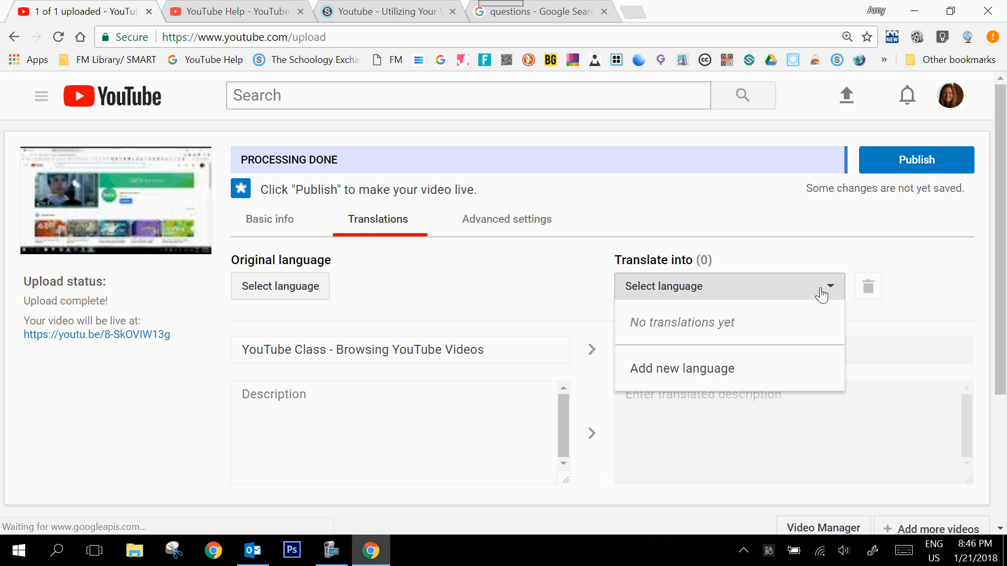
{"action": "left_click", "coordinate": [542, 289]}
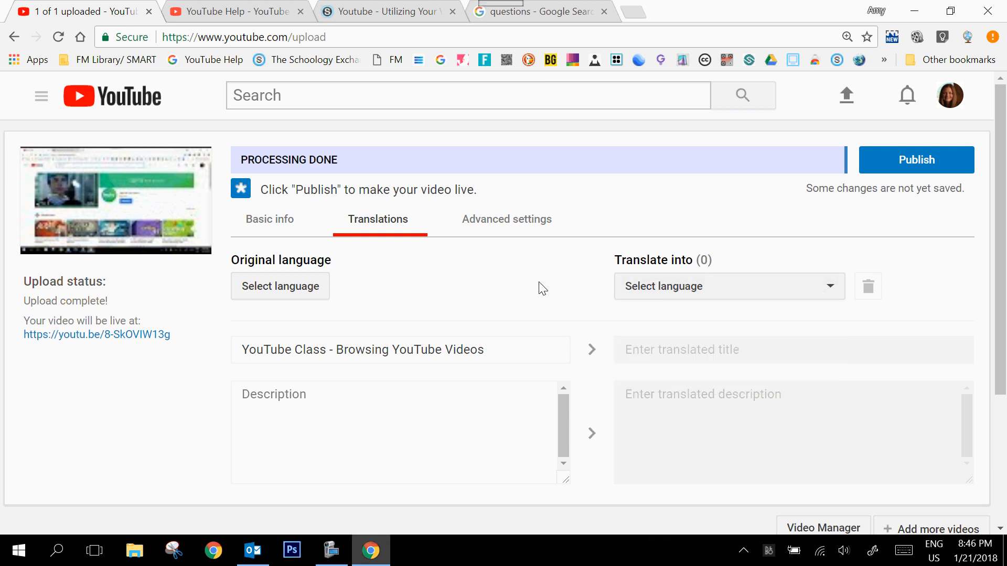
Review the uploaded video's advanced settings, from comments and category to distribution options and age restrictions
{"action": "left_click", "coordinate": [519, 222]}
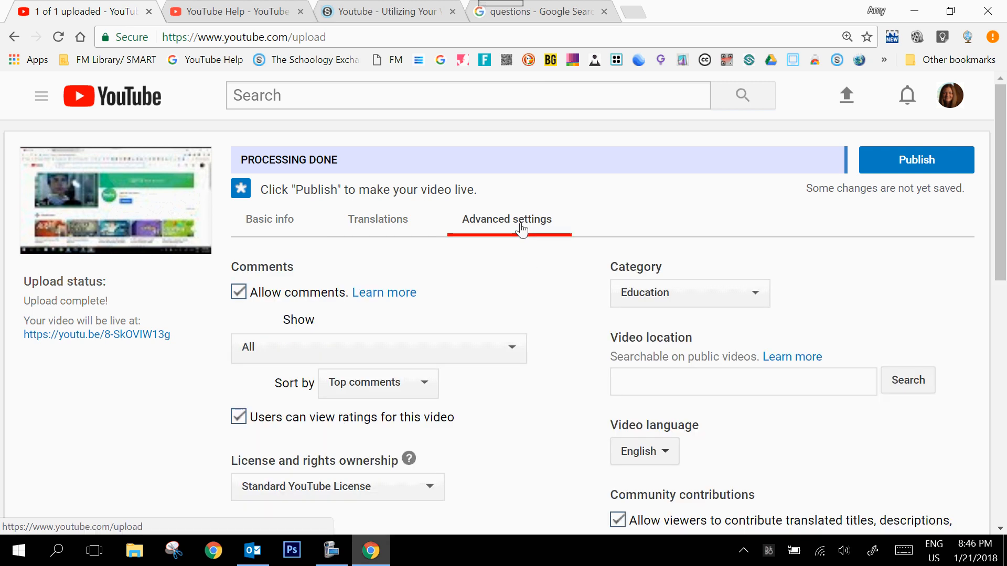
{"action": "scroll", "coordinate": [575, 410], "scroll_direction": "down", "scroll_amount": 4}
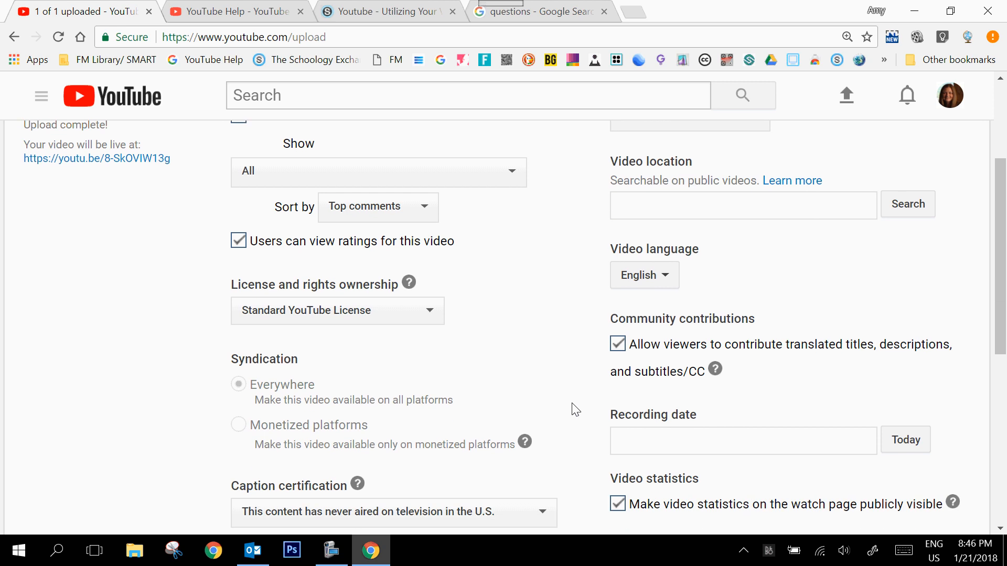
{"action": "scroll", "coordinate": [575, 409], "scroll_direction": "down", "scroll_amount": 5}
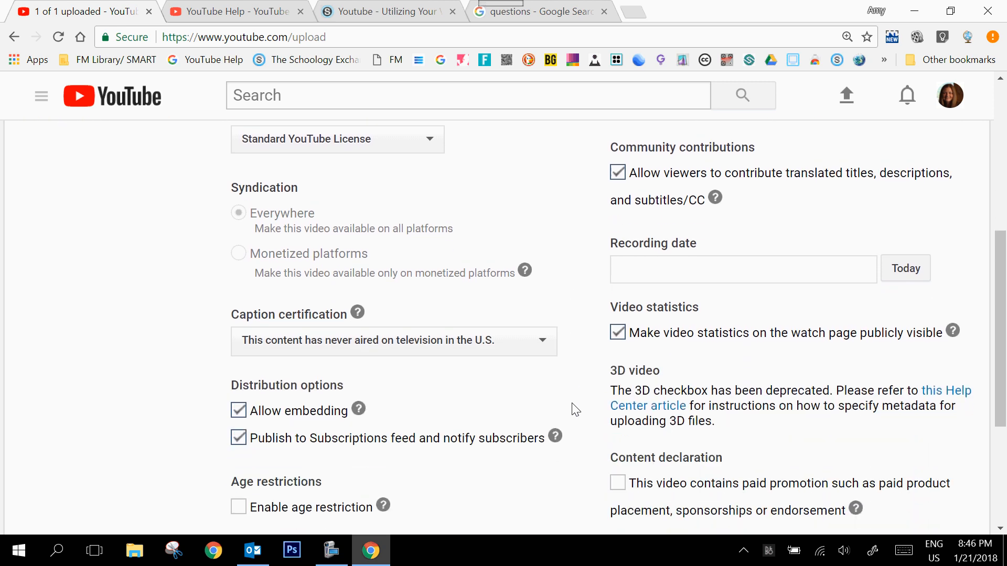
{"action": "scroll", "coordinate": [575, 409], "scroll_direction": "up", "scroll_amount": 3}
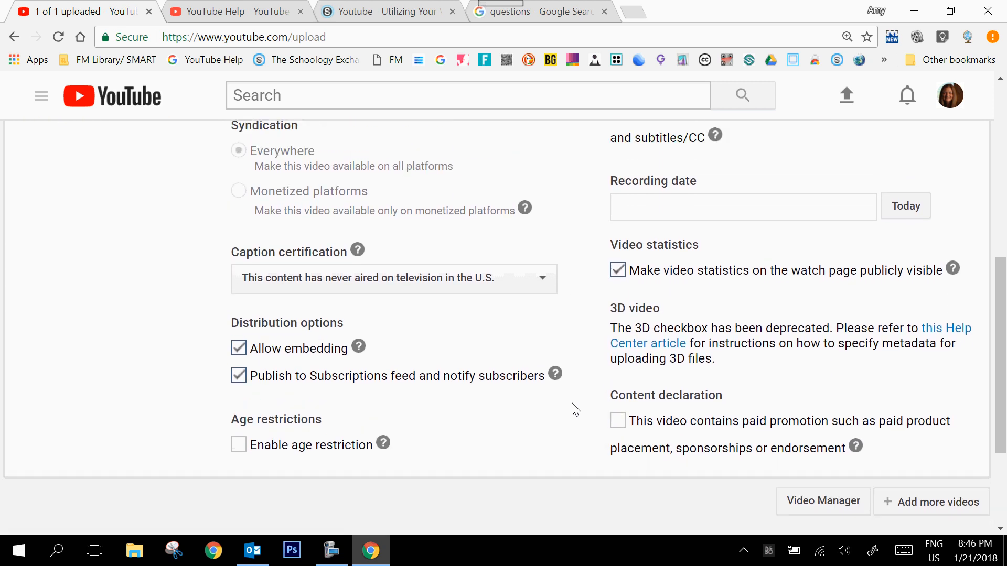
{"action": "scroll", "coordinate": [575, 410], "scroll_direction": "up", "scroll_amount": 2}
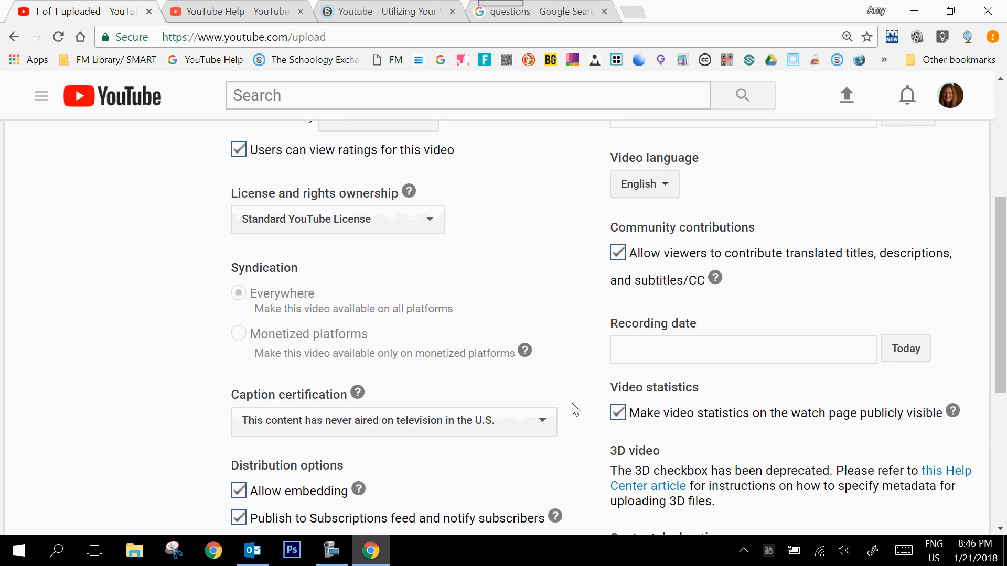
Publish the uploaded video "YouTube Class - Browsing YouTube Videos"
{"action": "scroll", "coordinate": [575, 409], "scroll_direction": "up", "scroll_amount": 3}
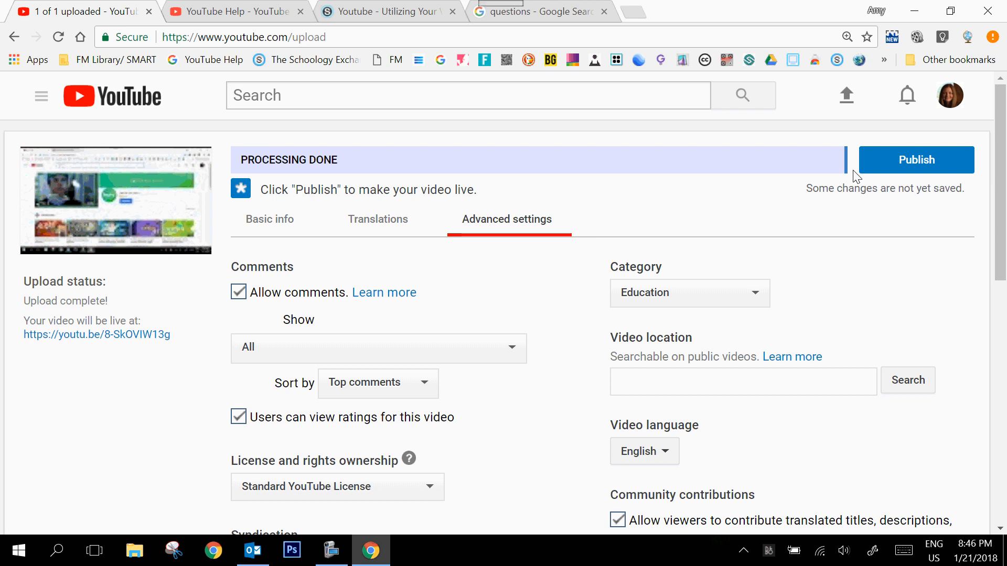
{"action": "left_click", "coordinate": [919, 168]}
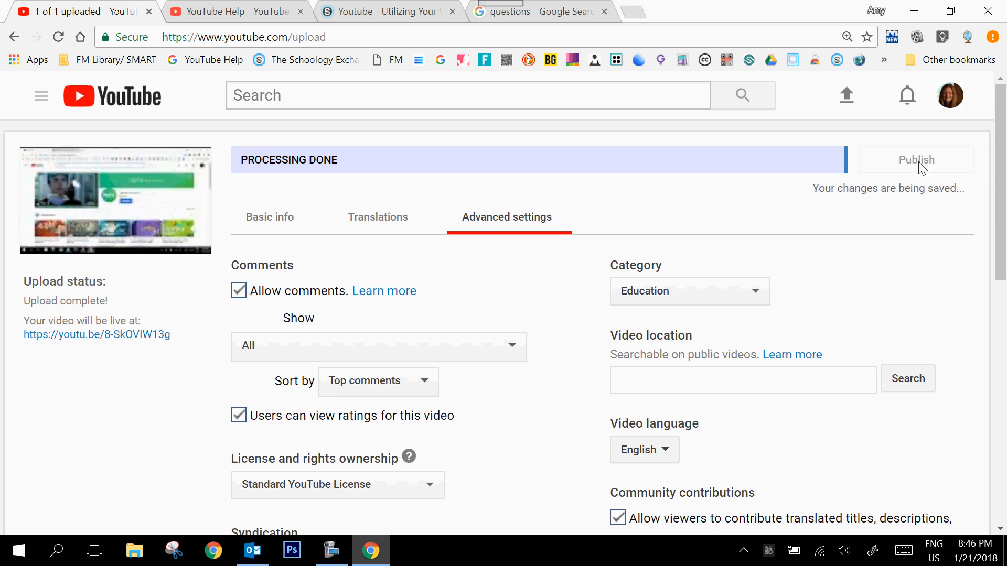
{"action": "left_click", "coordinate": [919, 167]}
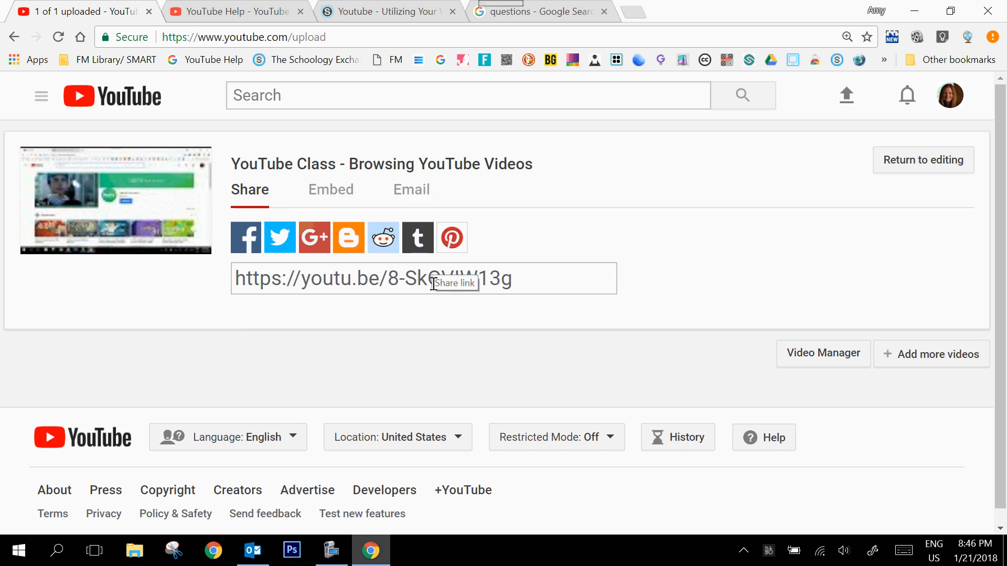
Review the published video's Embed, Email and Share options, and return to editing the video
{"action": "left_click", "coordinate": [331, 194]}
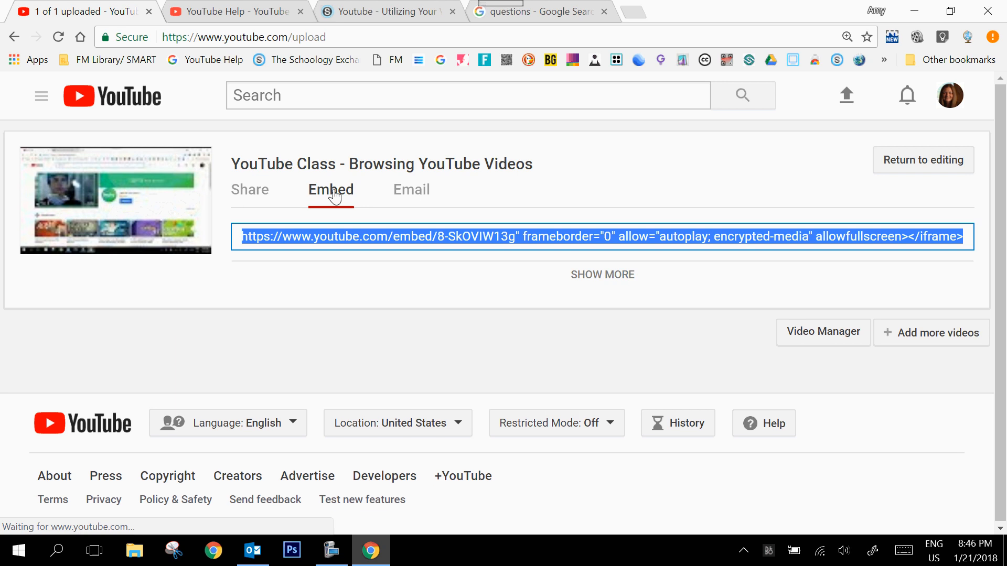
{"action": "left_click", "coordinate": [414, 198]}
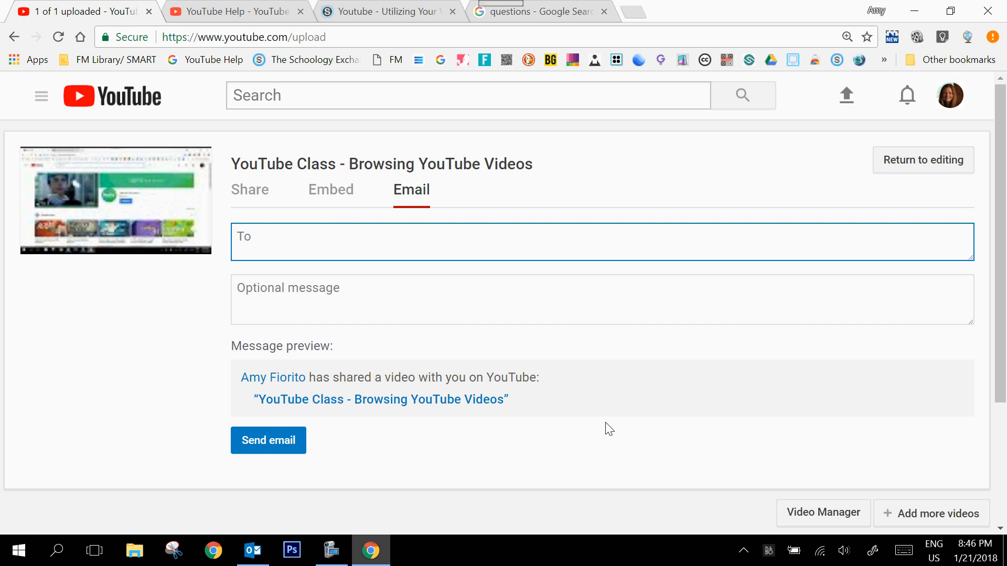
{"action": "left_click", "coordinate": [257, 200]}
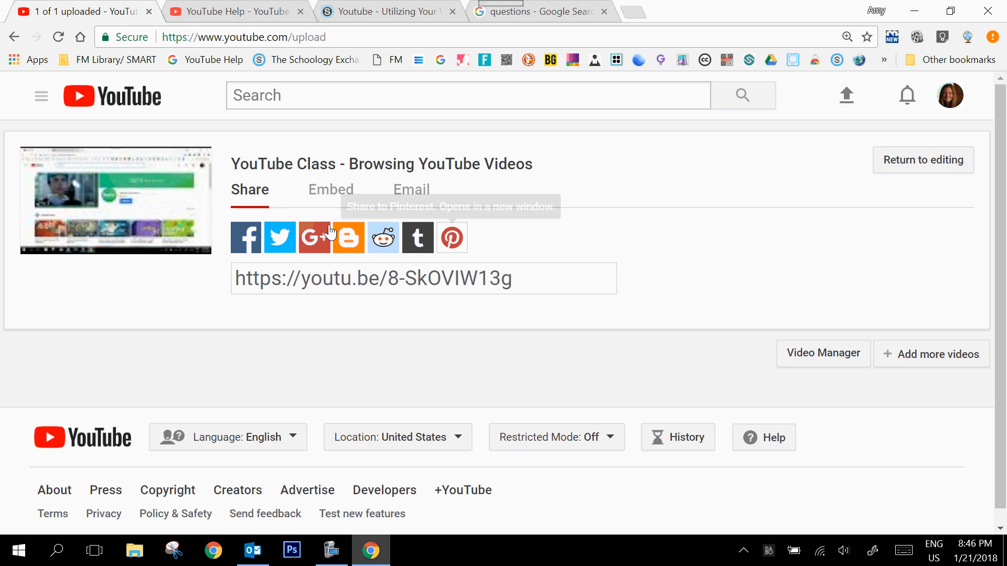
{"action": "left_click", "coordinate": [938, 165]}
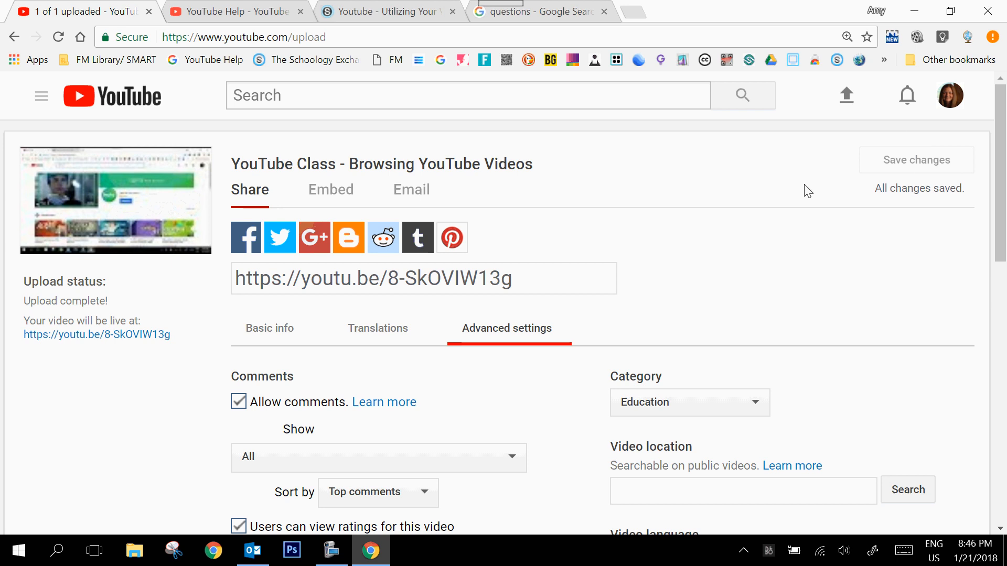
Go back to Creator Studio and show the channel's videos in the Video Manager
{"action": "left_click", "coordinate": [42, 100]}
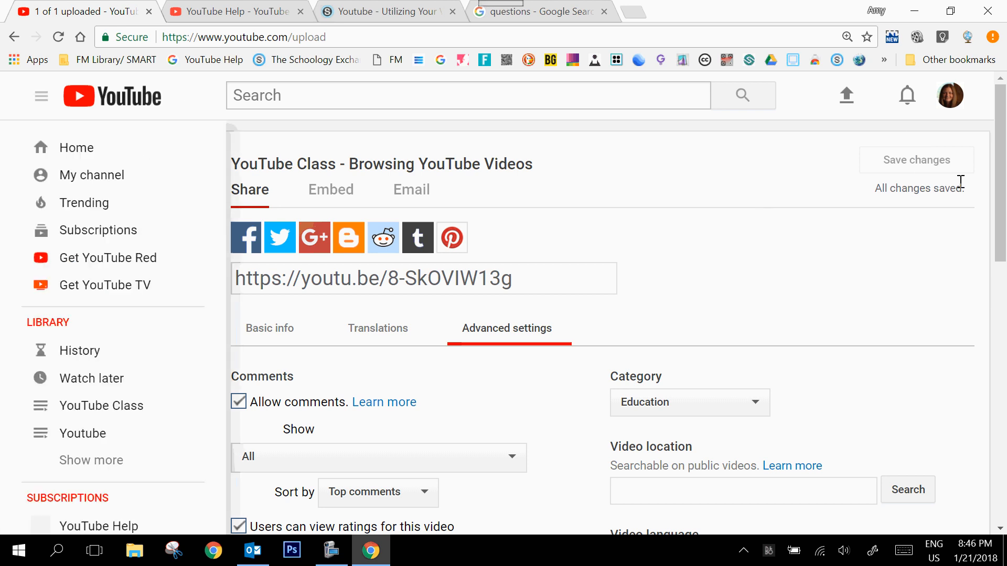
{"action": "left_click", "coordinate": [950, 96]}
{"action": "left_click", "coordinate": [952, 97]}
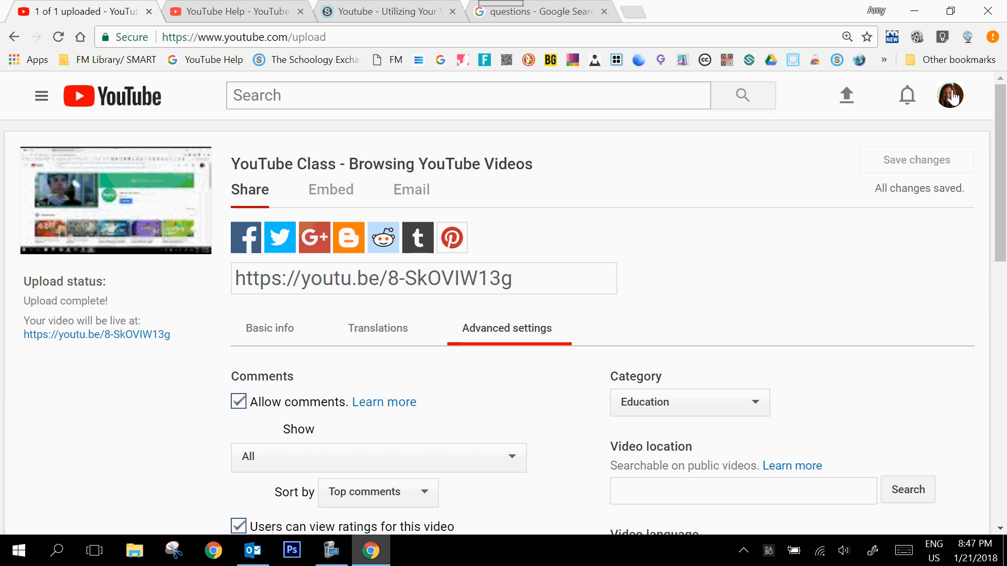
{"action": "left_click", "coordinate": [951, 97]}
{"action": "scroll", "coordinate": [952, 97], "scroll_direction": "down", "scroll_amount": 12}
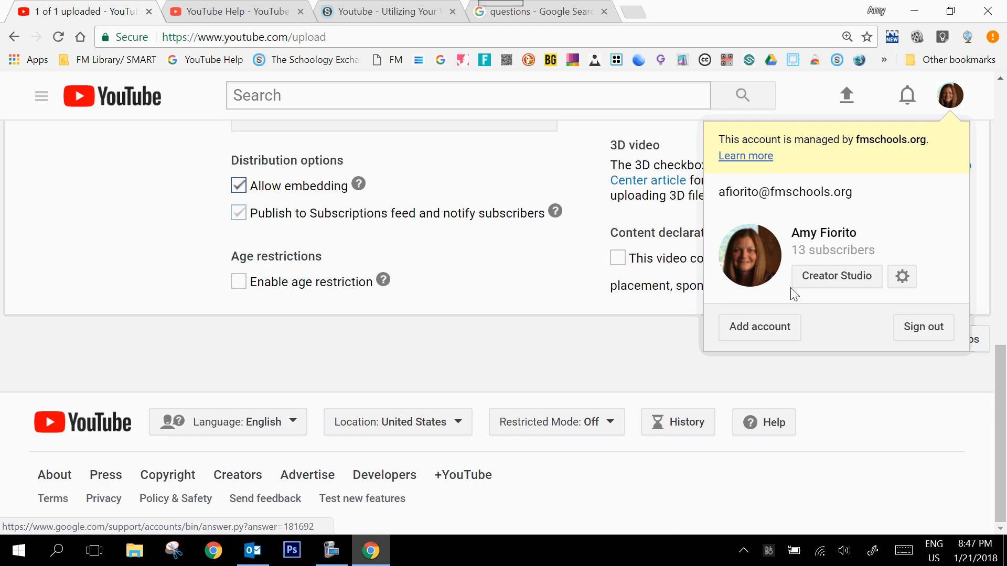
{"action": "left_click", "coordinate": [825, 280]}
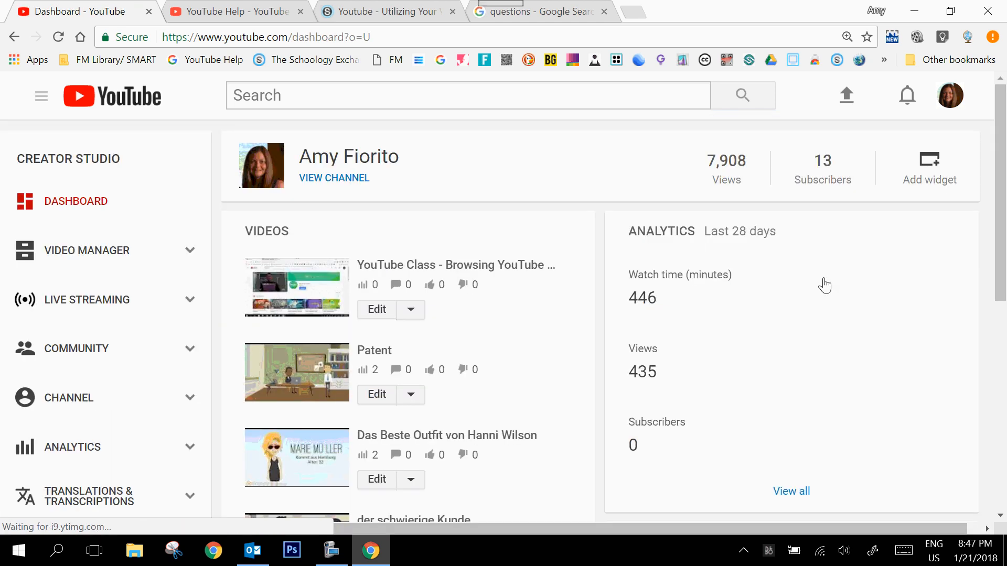
{"action": "left_click", "coordinate": [68, 261]}
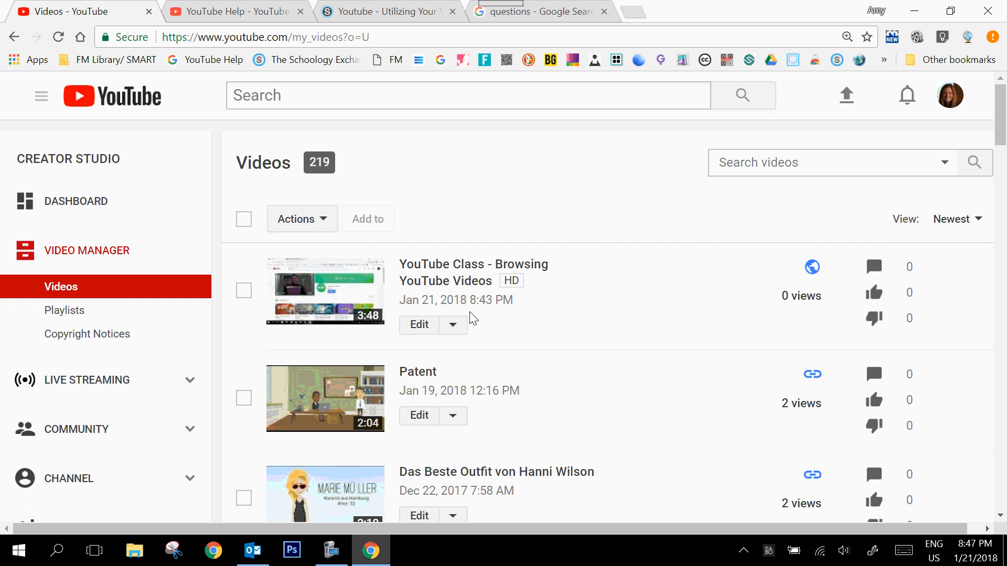
Open Info & Settings for the video "YouTube Class - Browsing YouTube Videos" and view its video information
{"action": "left_click", "coordinate": [453, 325]}
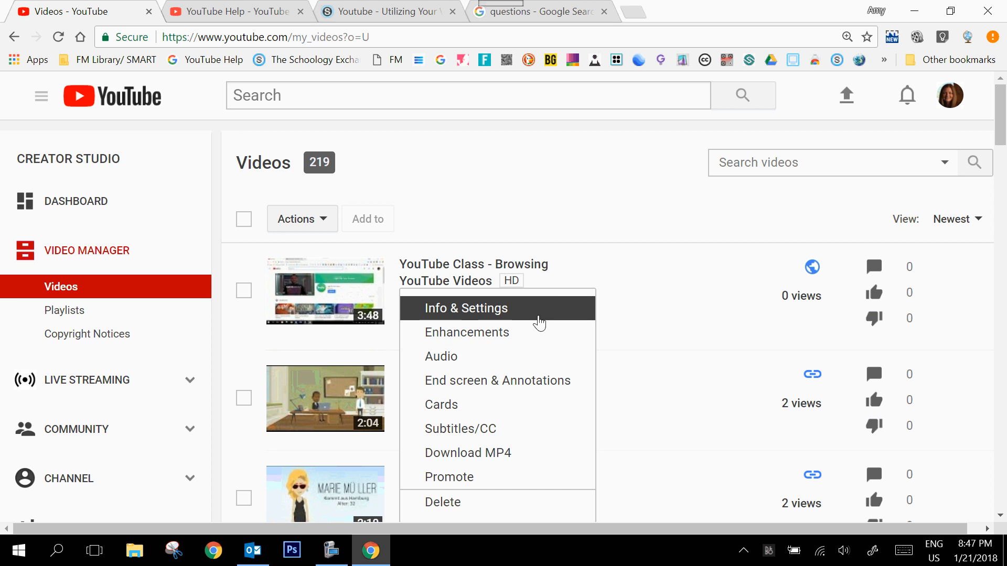
{"action": "left_click", "coordinate": [540, 314]}
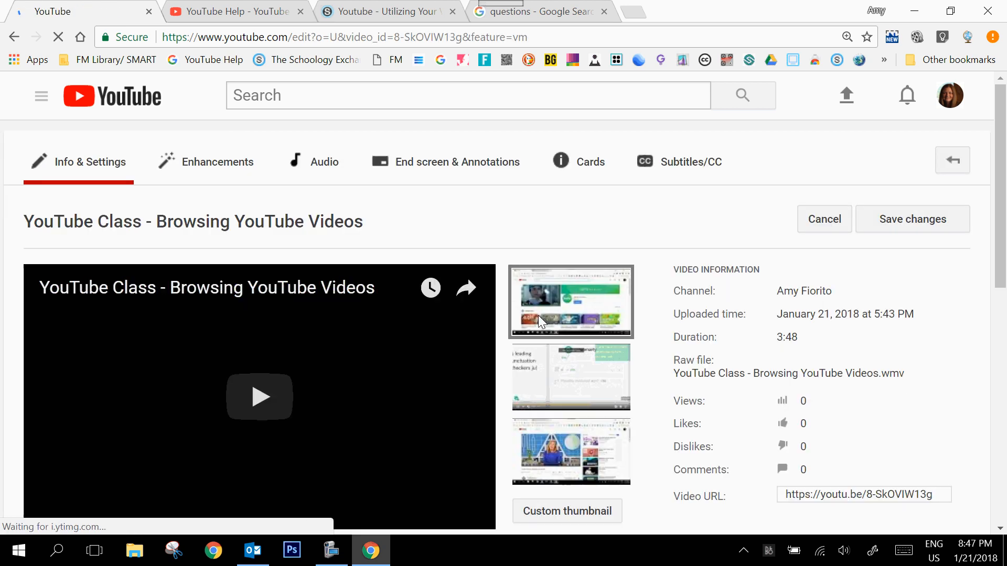
{"action": "scroll", "coordinate": [774, 369], "scroll_direction": "down", "scroll_amount": 8}
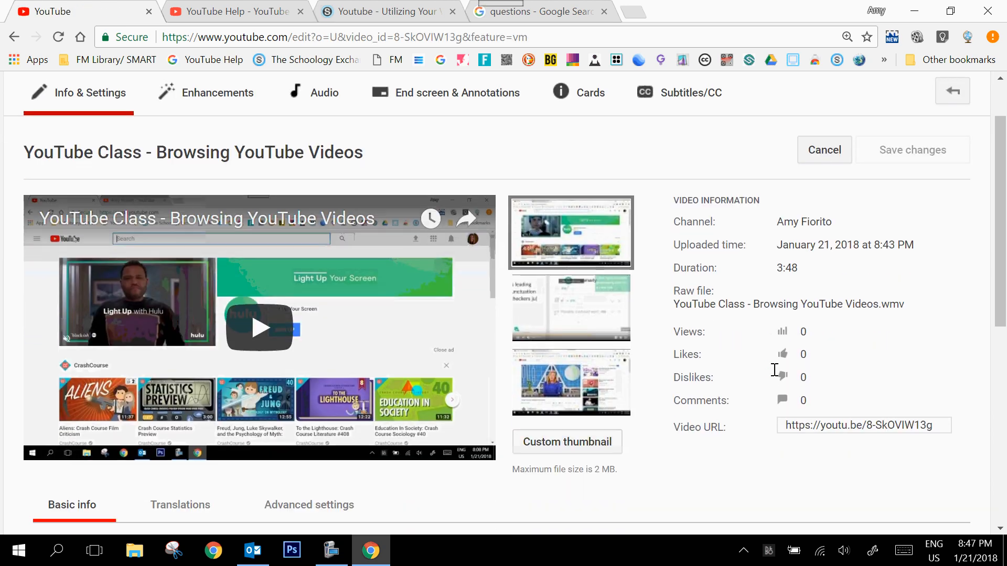
Open the video's Enhancements, pause the preview playback and mute its volume
{"action": "scroll", "coordinate": [777, 376], "scroll_direction": "up", "scroll_amount": 8}
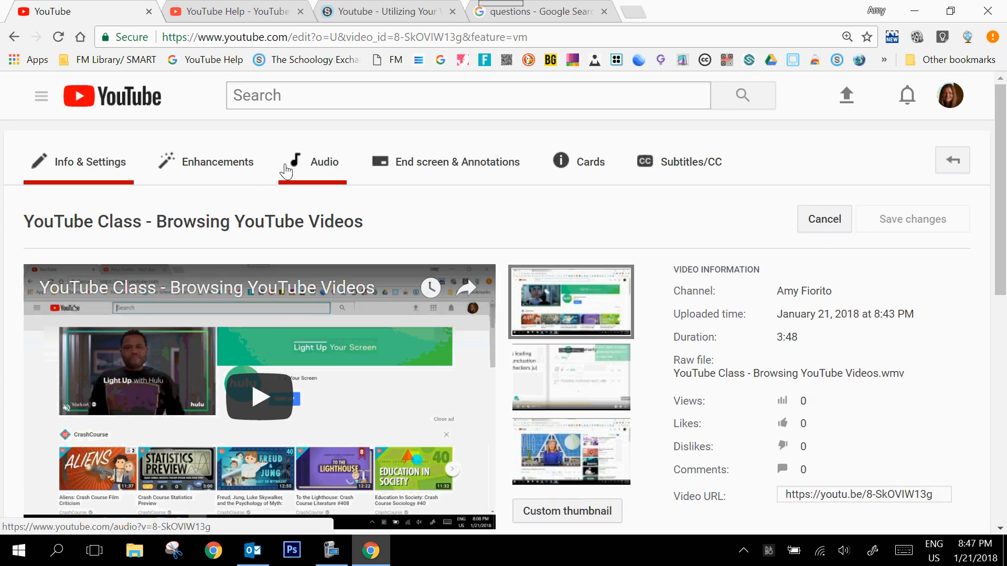
{"action": "left_click", "coordinate": [203, 177]}
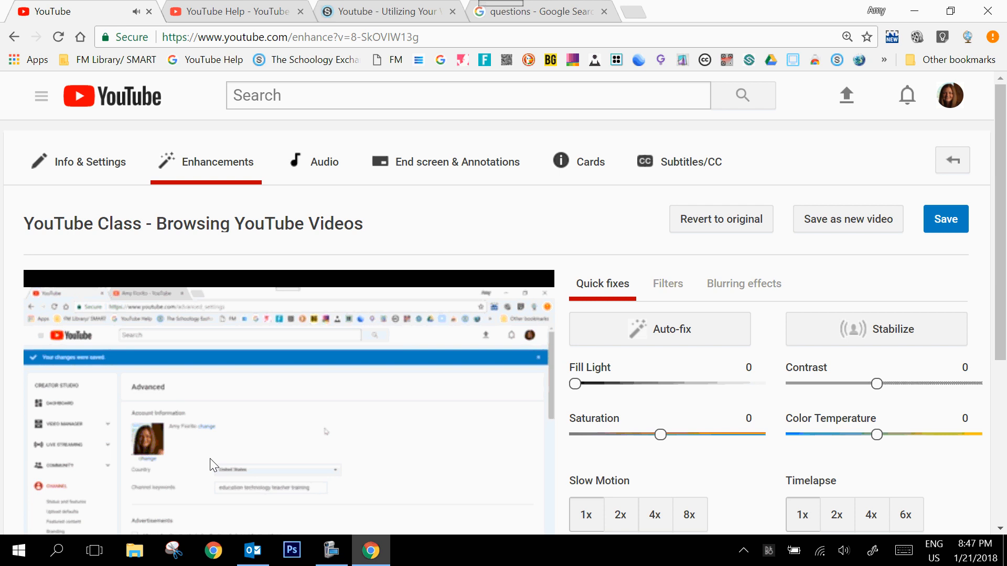
{"action": "scroll", "coordinate": [407, 490], "scroll_direction": "down", "scroll_amount": 5}
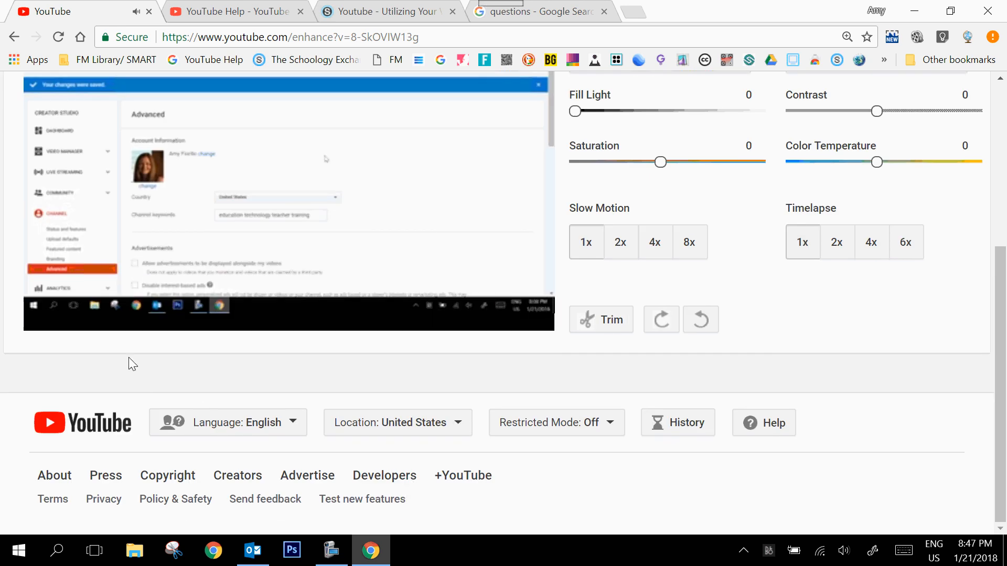
{"action": "left_click", "coordinate": [41, 316]}
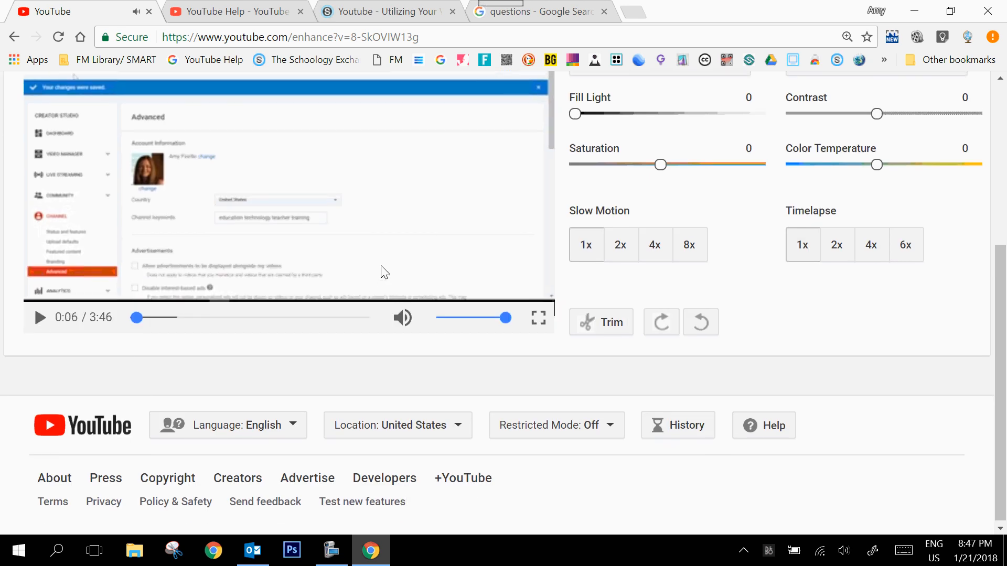
{"action": "scroll", "coordinate": [381, 266], "scroll_direction": "up", "scroll_amount": 5}
{"action": "scroll", "coordinate": [381, 265], "scroll_direction": "down", "scroll_amount": 5}
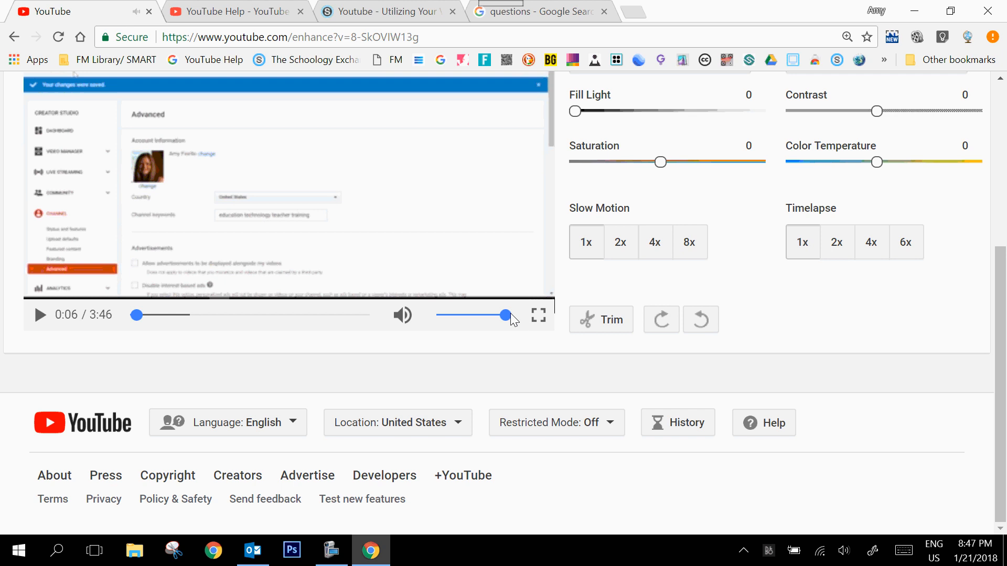
{"action": "left_click_drag", "start_coordinate": [511, 315], "coordinate": [428, 314]}
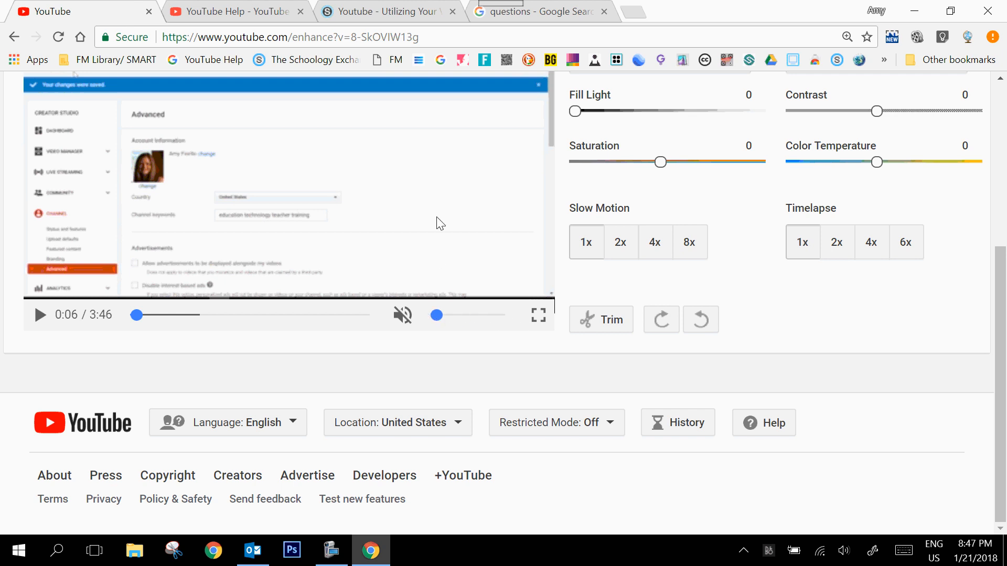
Review the Quick fixes, Filters and Blurring effects available for the video, ending on Quick fixes
{"action": "scroll", "coordinate": [440, 223], "scroll_direction": "up", "scroll_amount": 3}
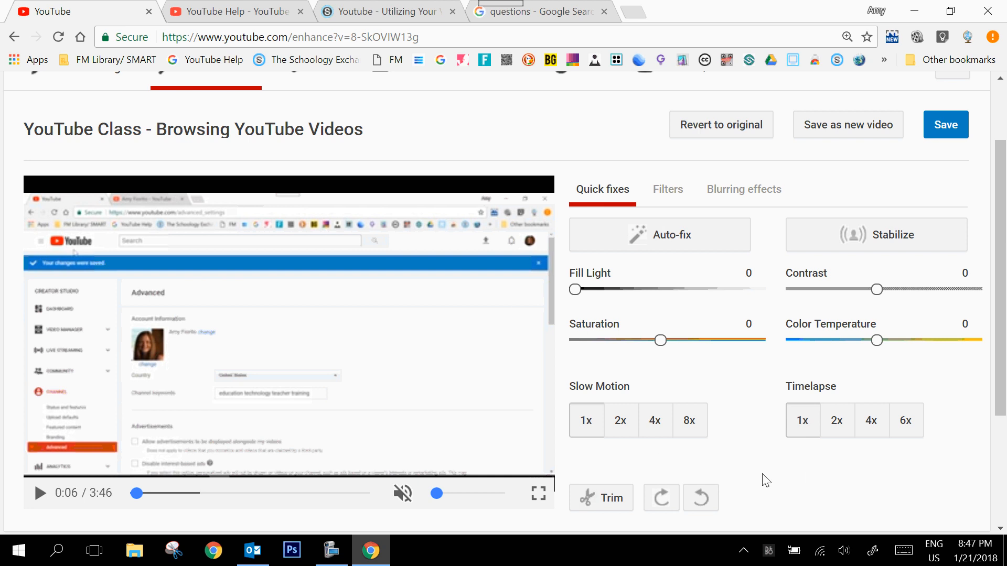
{"action": "scroll", "coordinate": [766, 481], "scroll_direction": "up", "scroll_amount": 2}
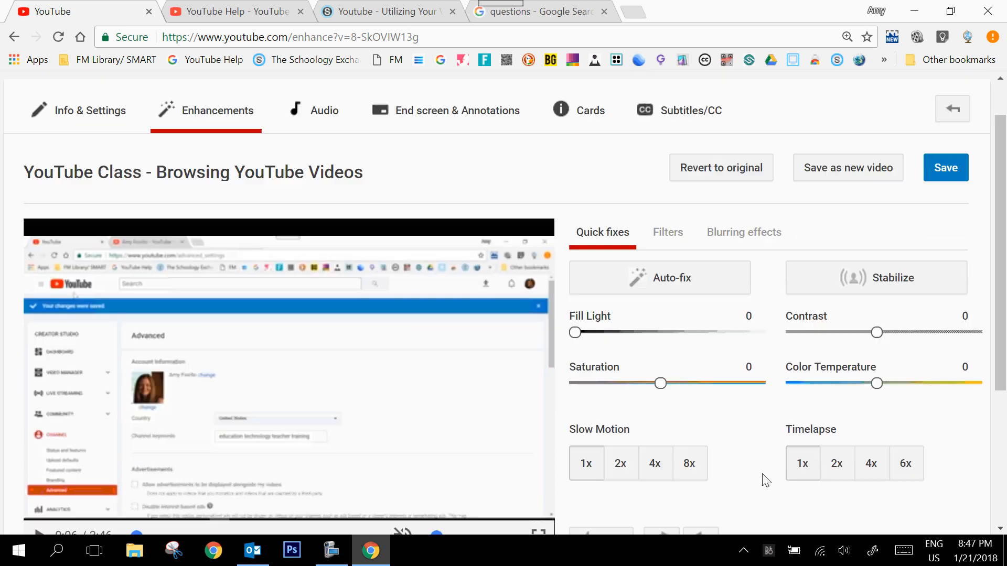
{"action": "scroll", "coordinate": [766, 480], "scroll_direction": "down", "scroll_amount": 1}
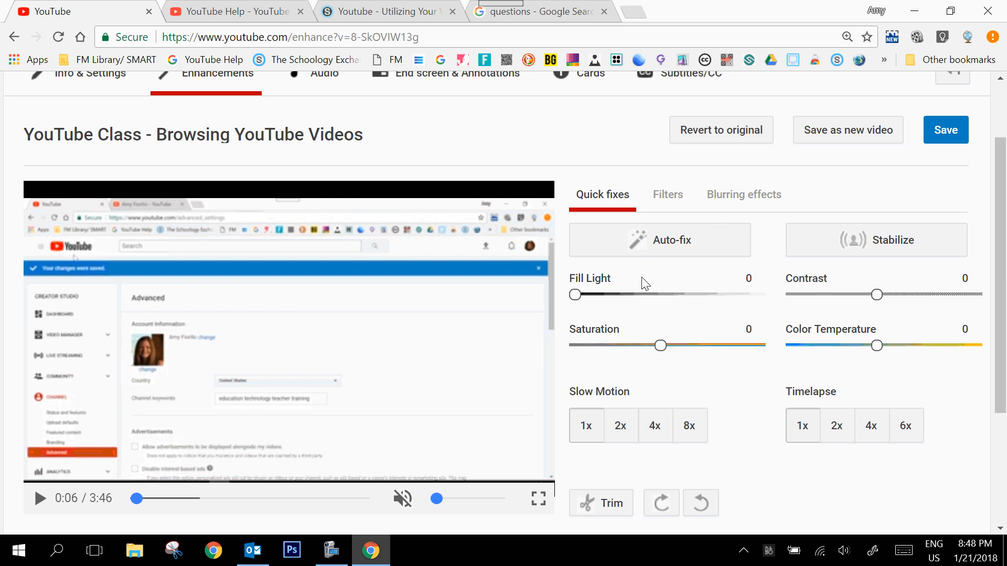
{"action": "left_click", "coordinate": [675, 205]}
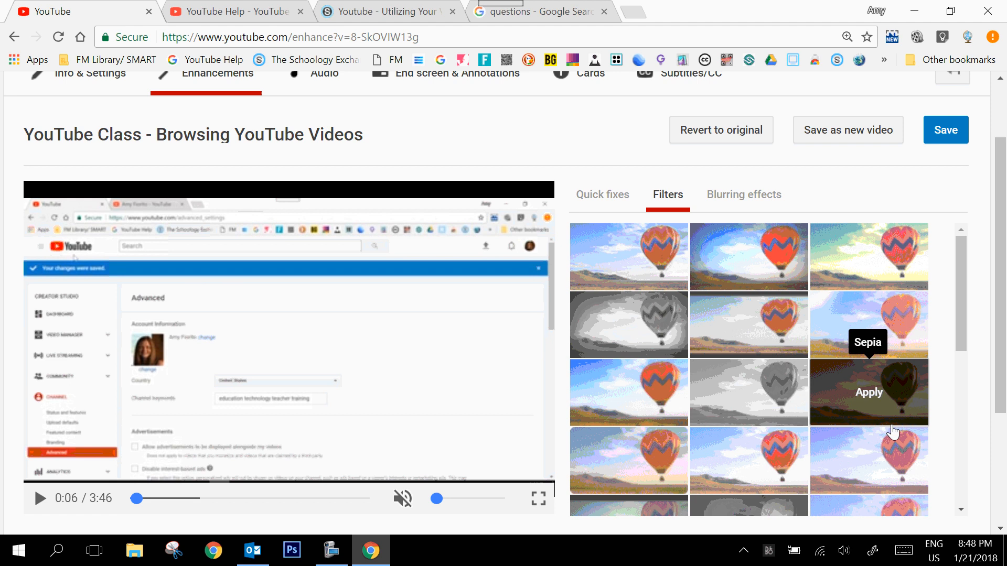
{"action": "left_click", "coordinate": [742, 208]}
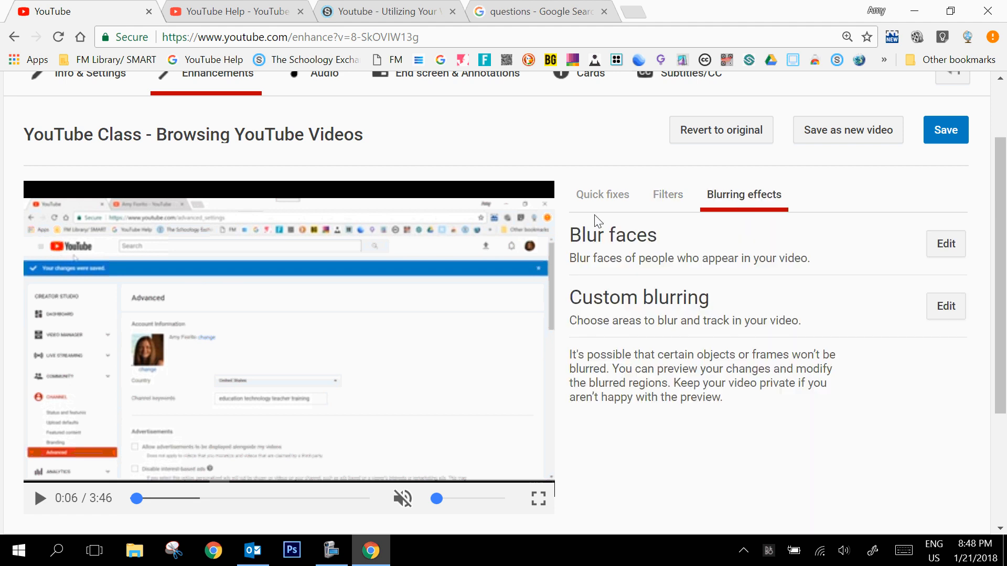
{"action": "left_click", "coordinate": [601, 202]}
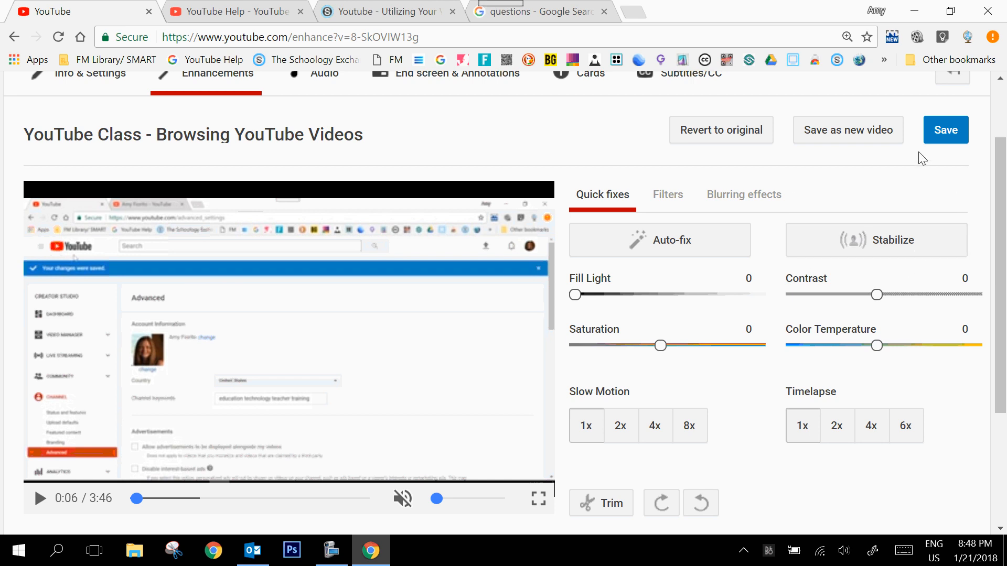
Save the video's enhancements and confirm the processing of the edits
{"action": "scroll", "coordinate": [921, 158], "scroll_direction": "up", "scroll_amount": 2}
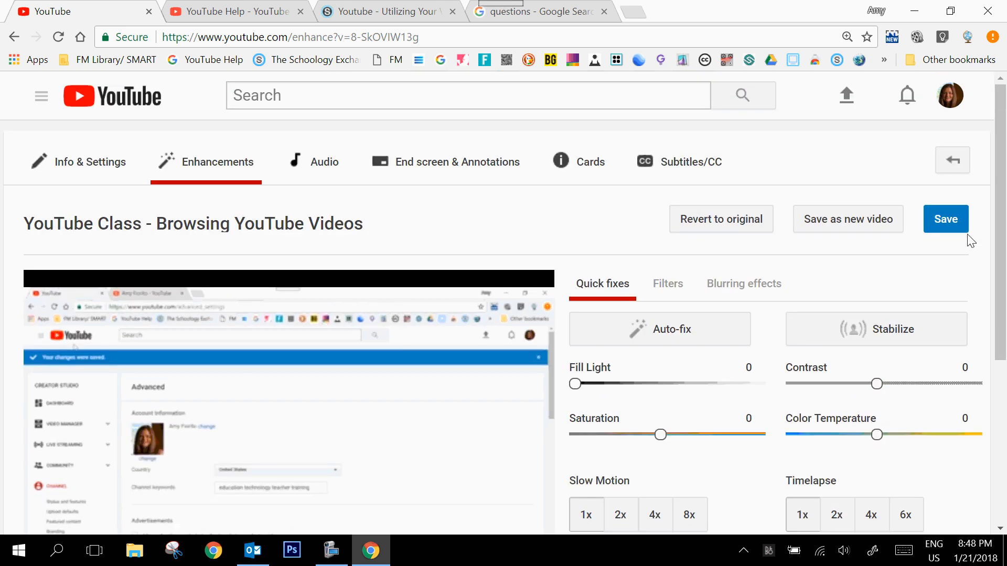
{"action": "left_click", "coordinate": [950, 222]}
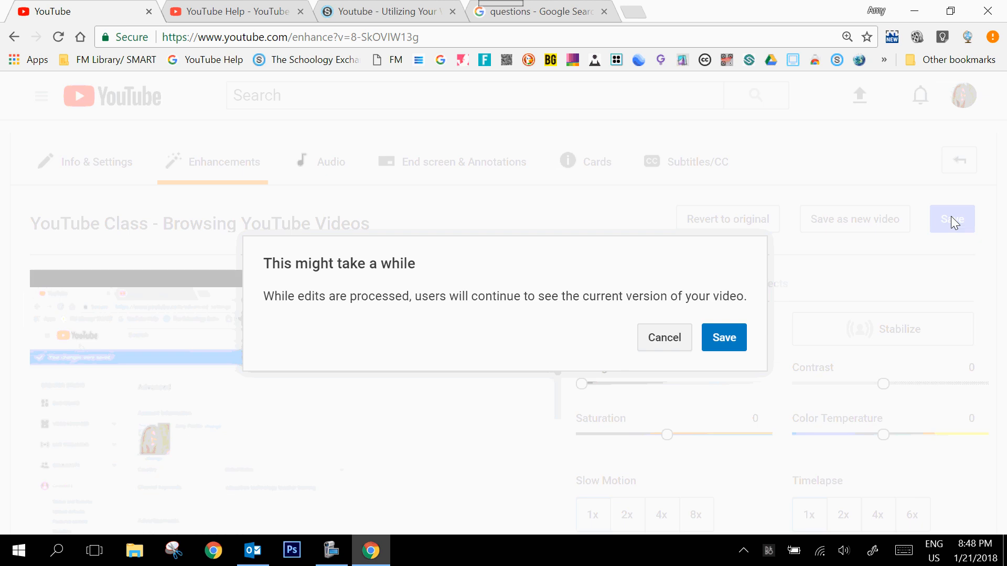
{"action": "left_click", "coordinate": [727, 344]}
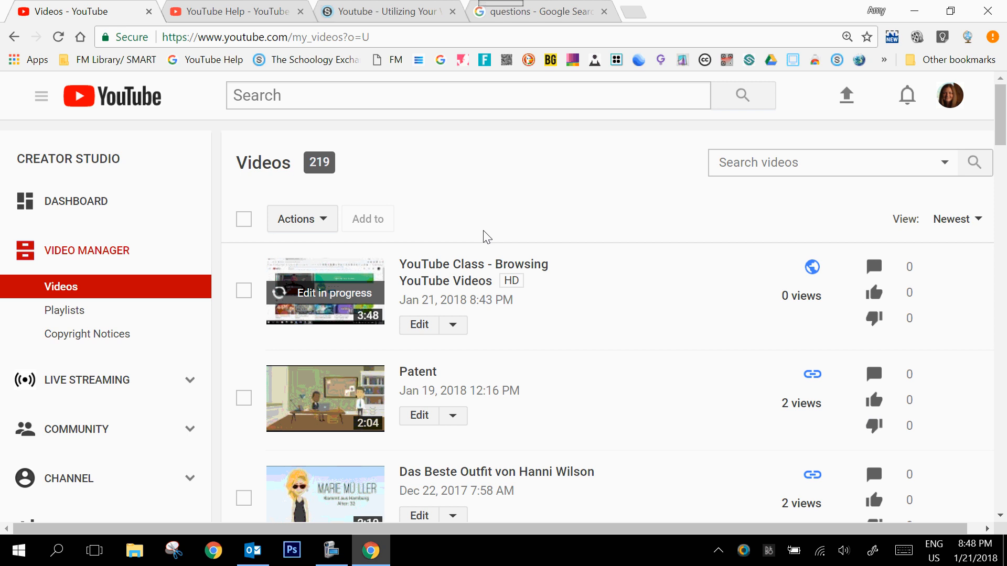
Open Info & Settings for "YouTube Class - Browsing YouTube Videos" and examine its Subtitles/CC page, including the community contribution links
{"action": "left_click", "coordinate": [454, 326]}
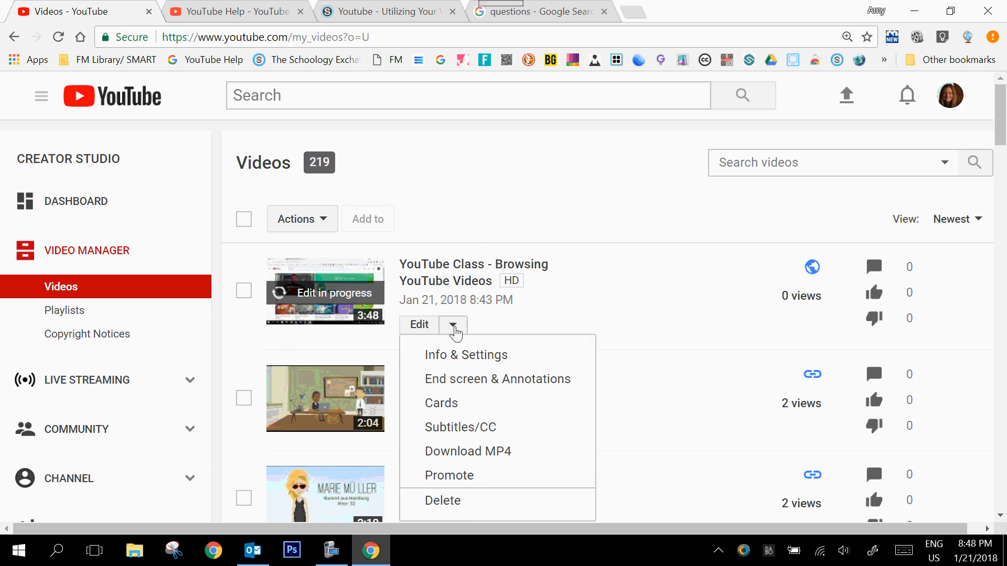
{"action": "left_click", "coordinate": [462, 356]}
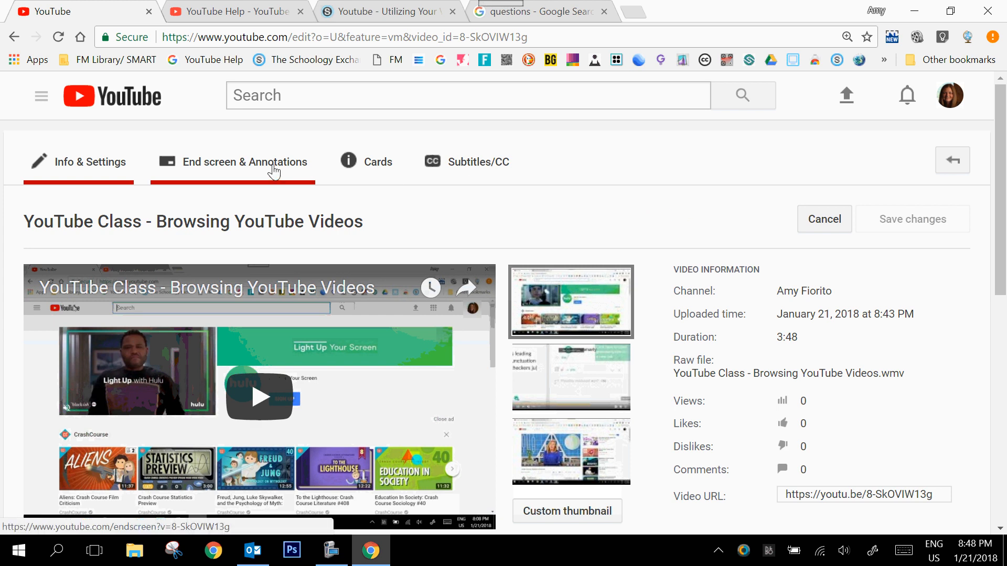
{"action": "left_click", "coordinate": [488, 167]}
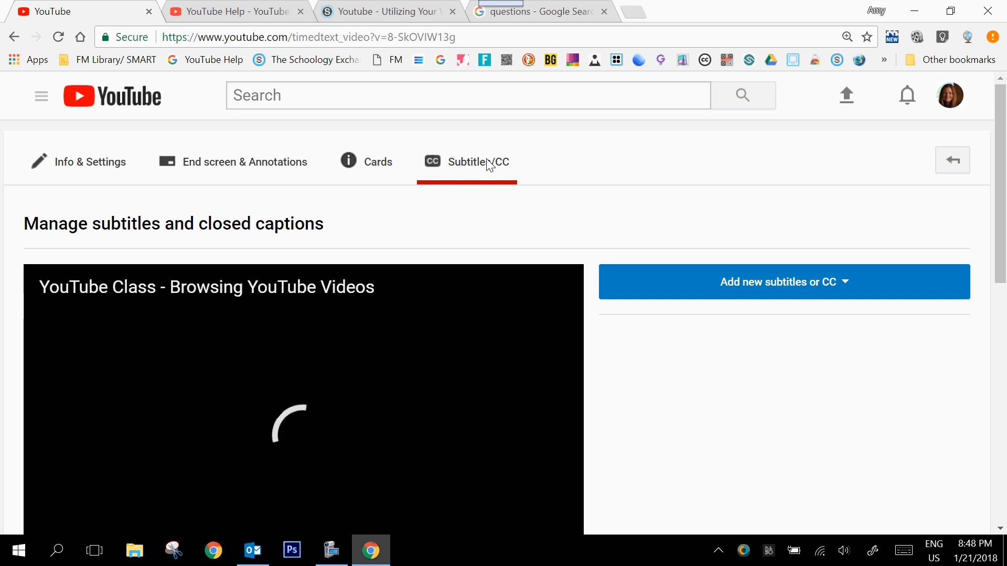
{"action": "scroll", "coordinate": [745, 357], "scroll_direction": "down", "scroll_amount": 5}
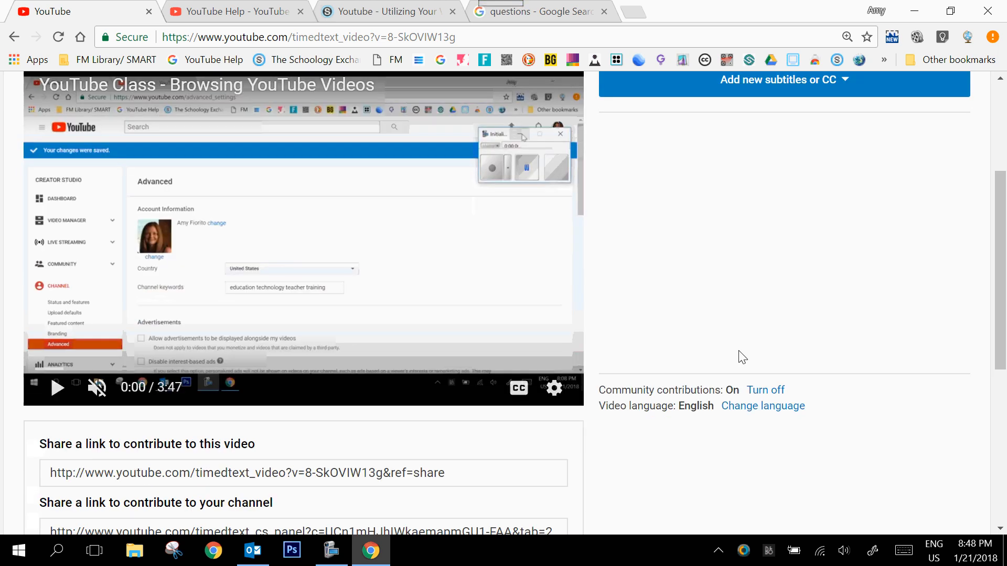
{"action": "scroll", "coordinate": [742, 357], "scroll_direction": "down", "scroll_amount": 2}
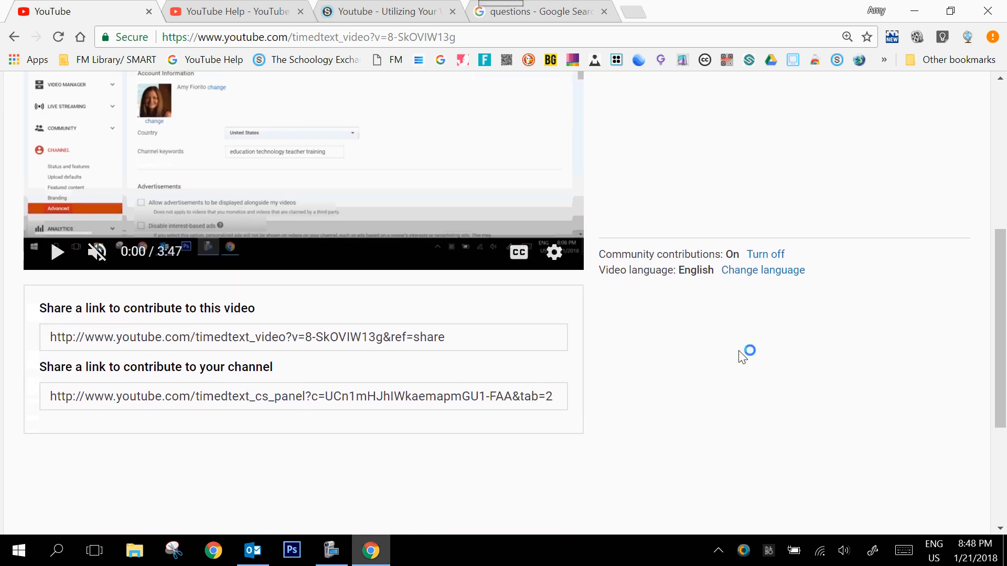
{"action": "scroll", "coordinate": [741, 356], "scroll_direction": "up", "scroll_amount": 6}
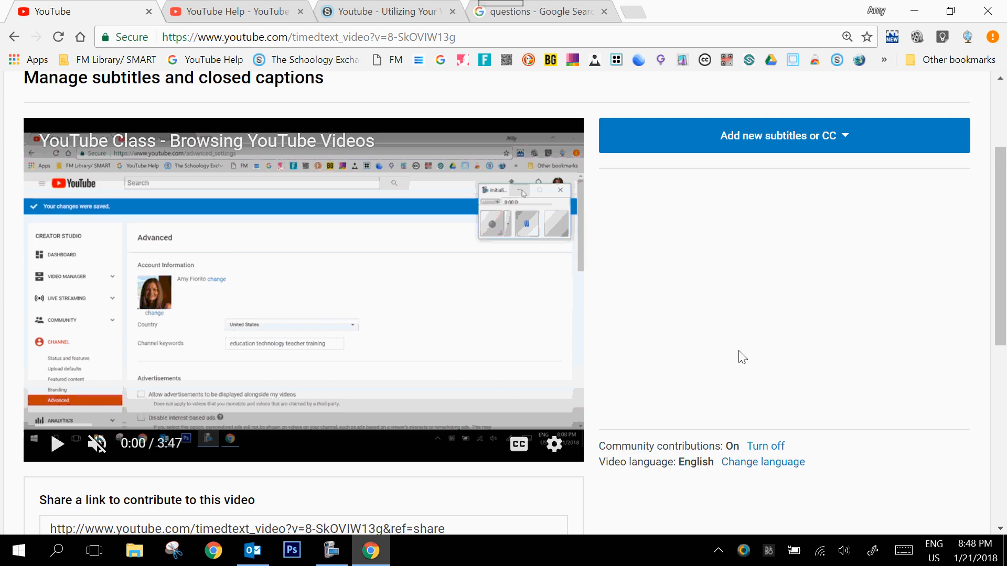
View the language choices for adding new subtitles or CC, and return to the Video Manager
{"action": "left_click", "coordinate": [797, 205]}
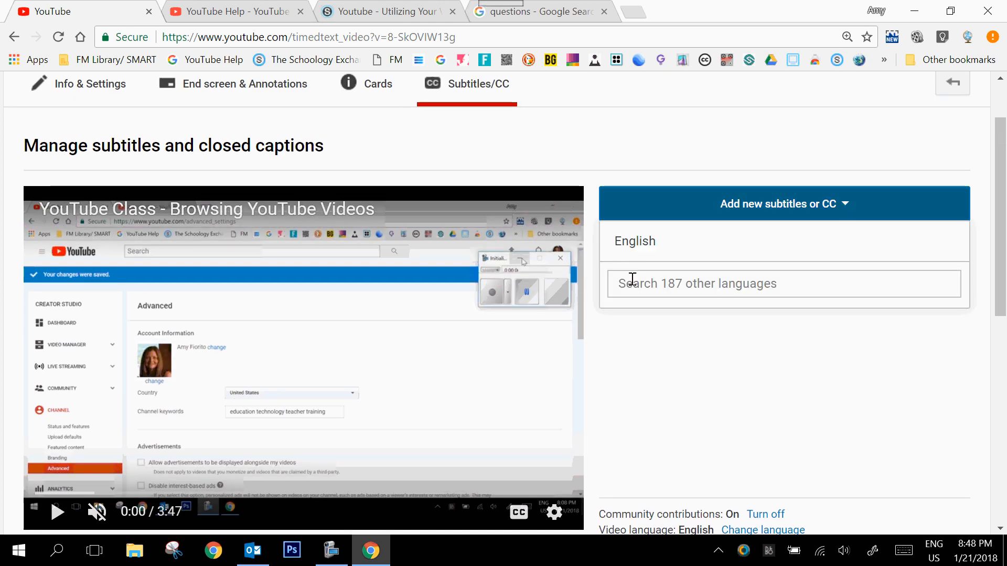
{"action": "left_click", "coordinate": [495, 157]}
{"action": "scroll", "coordinate": [495, 157], "scroll_direction": "up", "scroll_amount": 2}
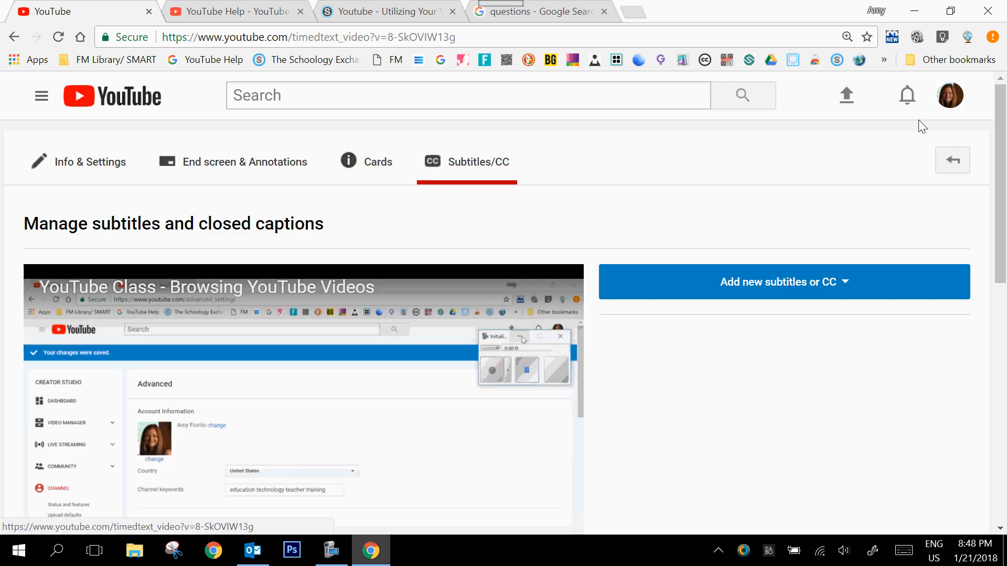
{"action": "left_click", "coordinate": [957, 165]}
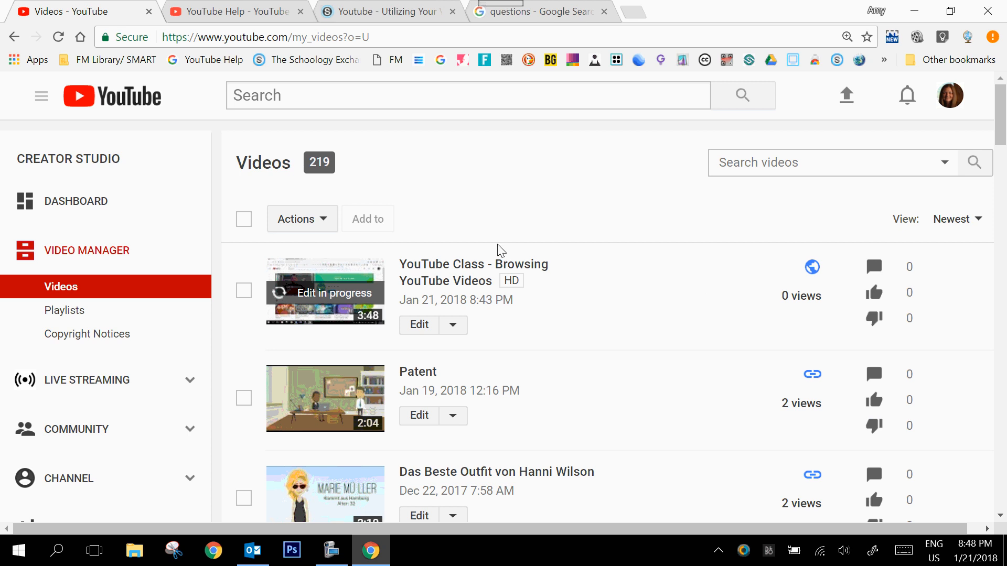
Browse the channel's video list and view its sorting and privacy filter options, keeping Newest
{"action": "scroll", "coordinate": [604, 367], "scroll_direction": "down", "scroll_amount": 6}
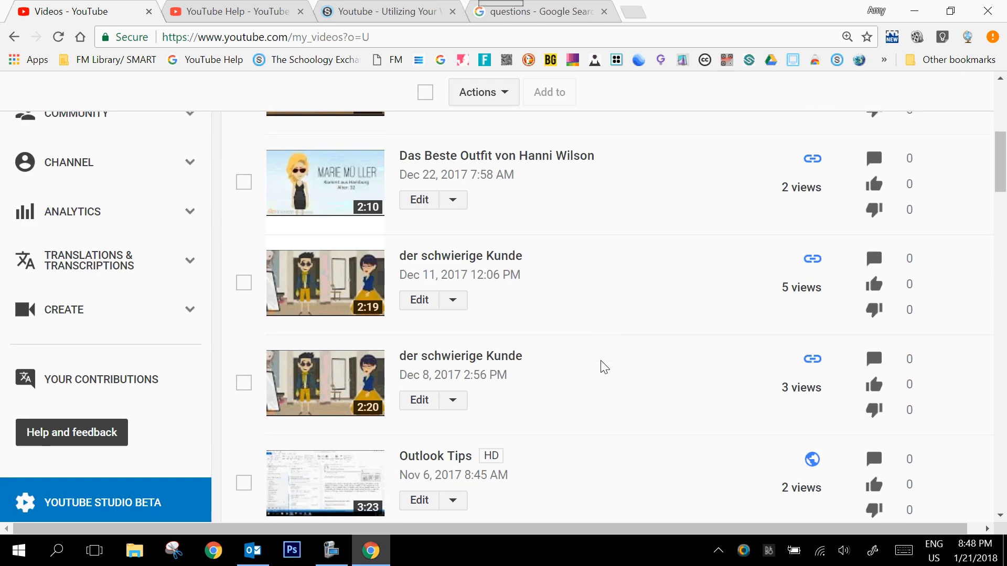
{"action": "scroll", "coordinate": [603, 367], "scroll_direction": "up", "scroll_amount": 6}
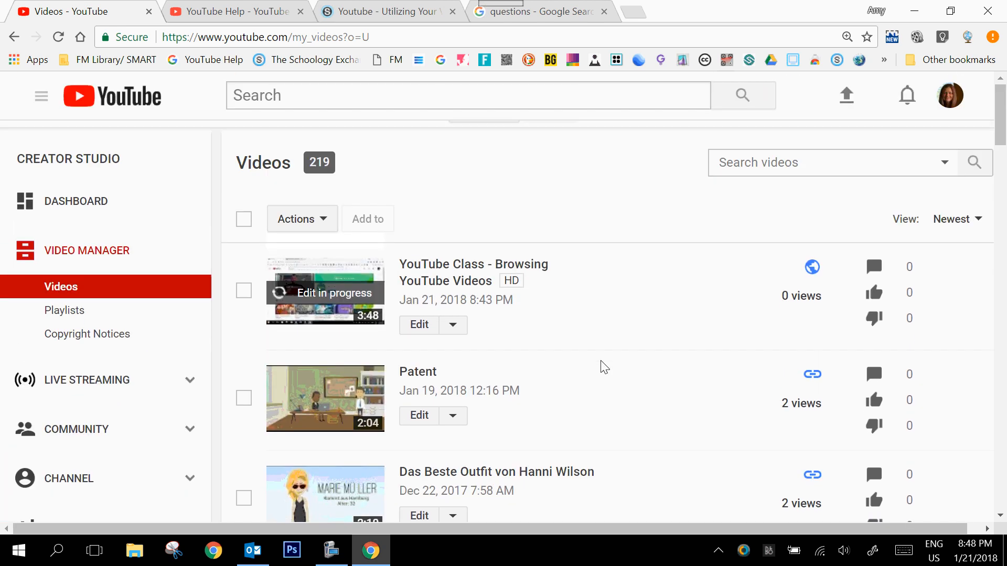
{"action": "left_click", "coordinate": [978, 226]}
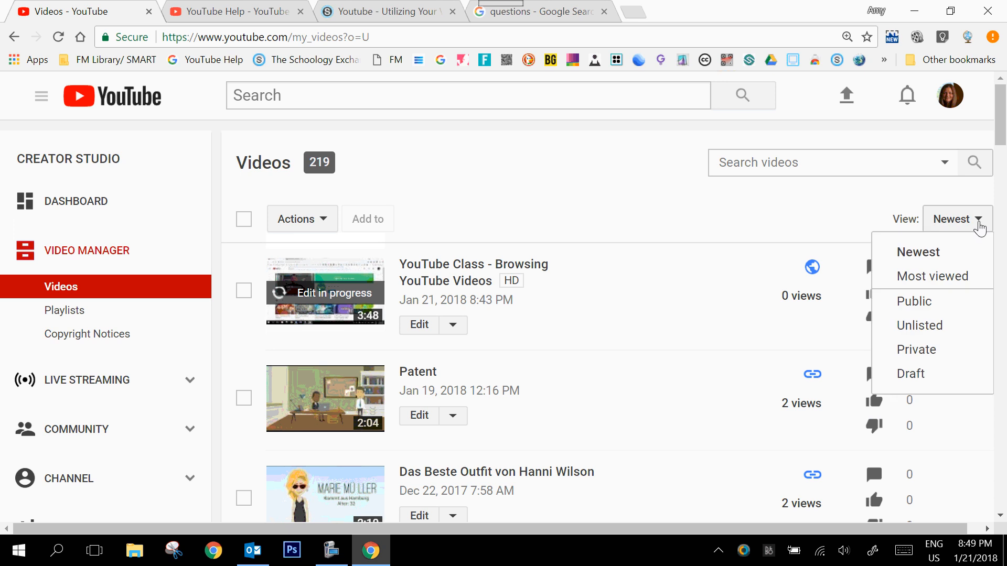
{"action": "left_click", "coordinate": [978, 225]}
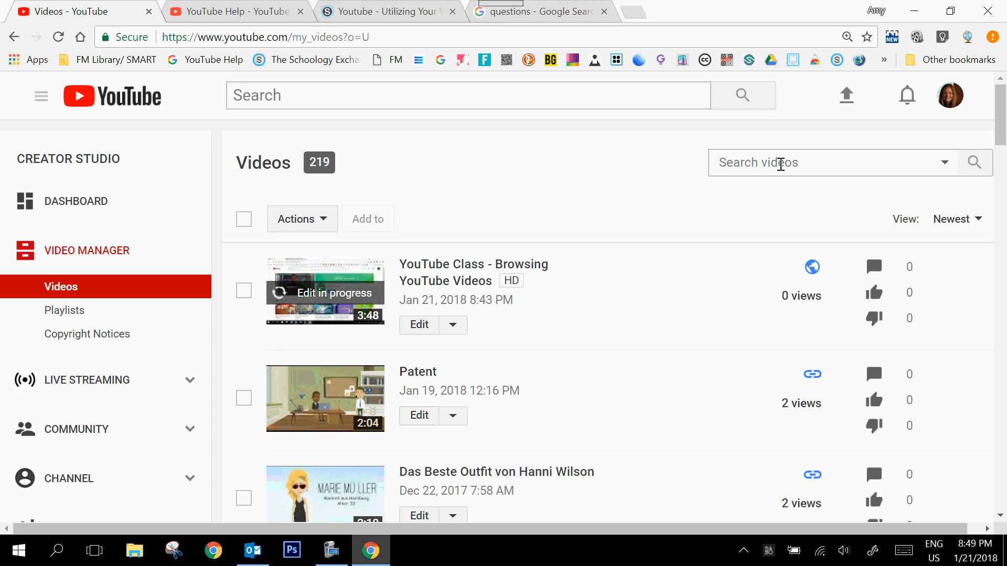
Search the channel's videos for "classroom" and look through the matching videos
{"action": "type", "text": "classroom"}
{"action": "key", "text": "Return"}
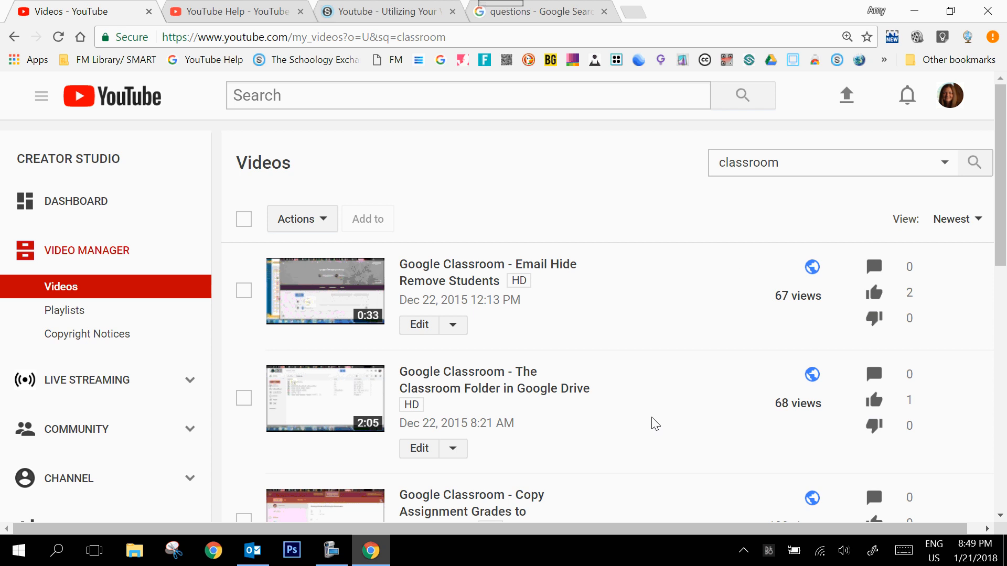
{"action": "scroll", "coordinate": [652, 423], "scroll_direction": "down", "scroll_amount": 8}
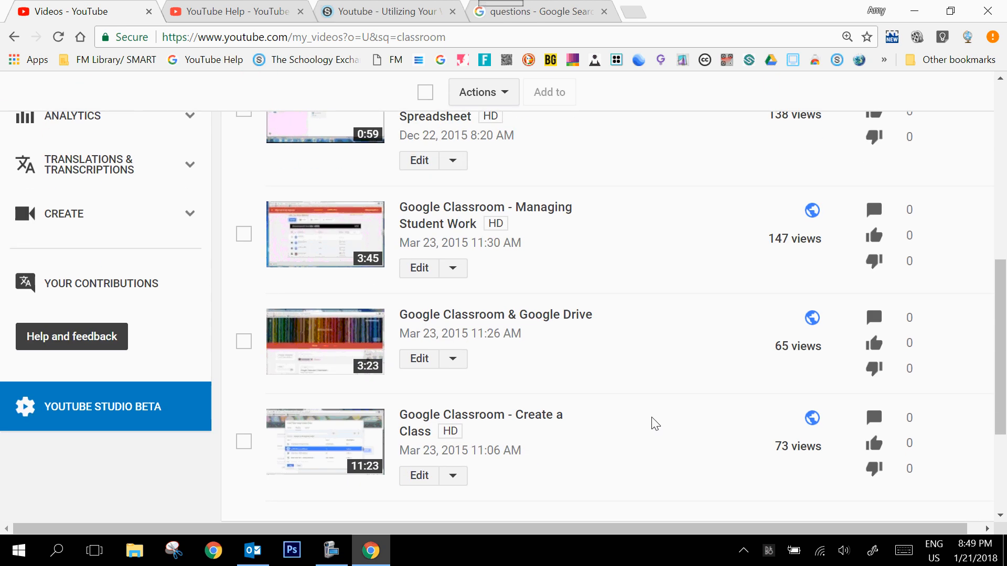
{"action": "scroll", "coordinate": [653, 423], "scroll_direction": "down", "scroll_amount": 4}
{"action": "scroll", "coordinate": [652, 424], "scroll_direction": "up", "scroll_amount": 10}
{"action": "scroll", "coordinate": [653, 424], "scroll_direction": "up", "scroll_amount": 2}
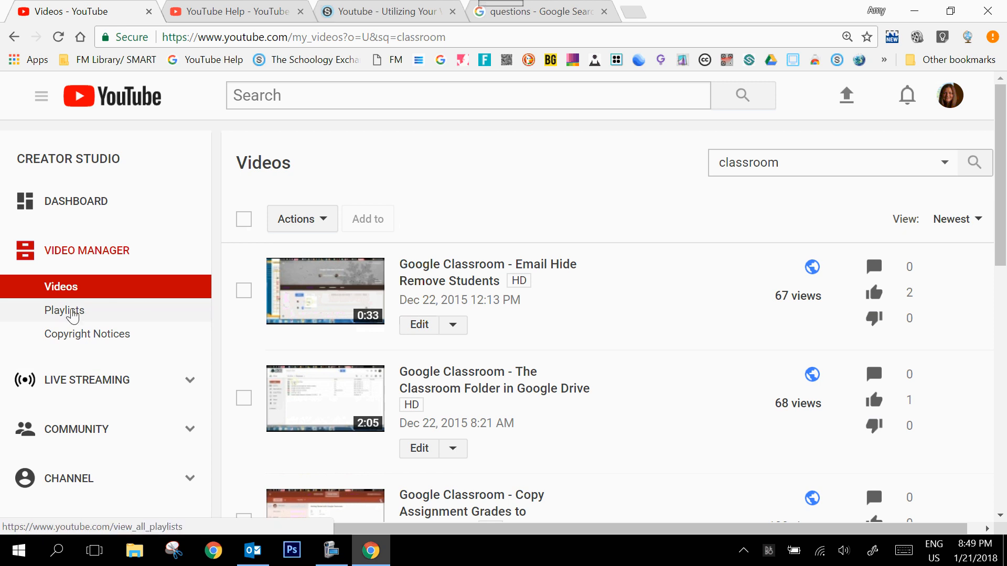
View the channel's Playlists in the Video Manager and return to the full Videos list
{"action": "left_click", "coordinate": [74, 312]}
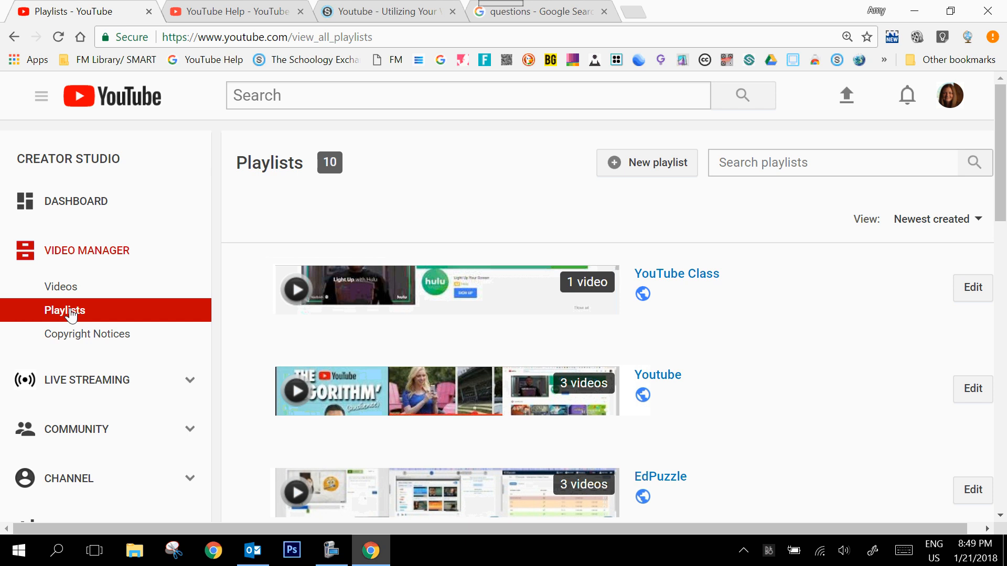
{"action": "left_click", "coordinate": [68, 290]}
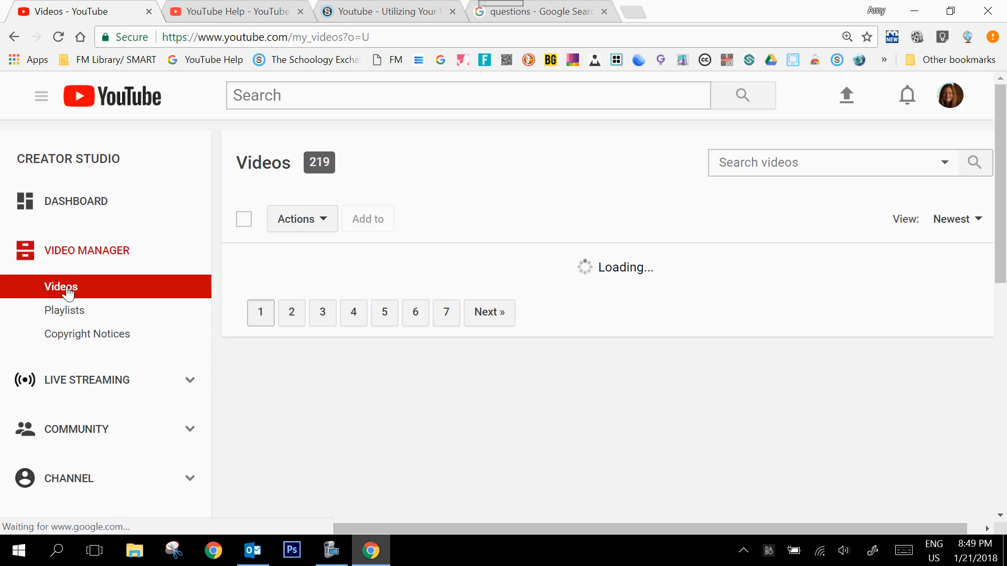
{"action": "left_click", "coordinate": [70, 313]}
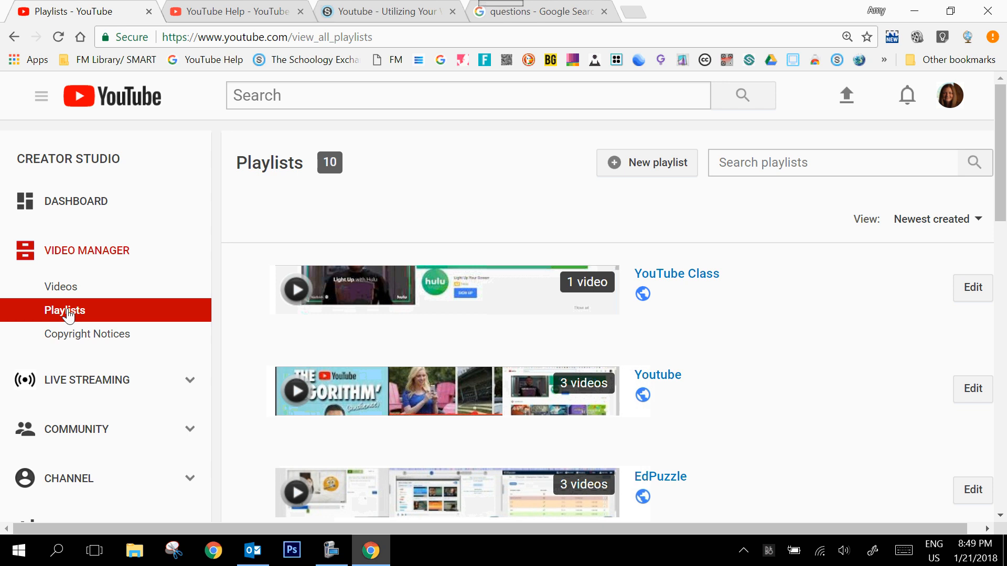
{"action": "left_click", "coordinate": [67, 283]}
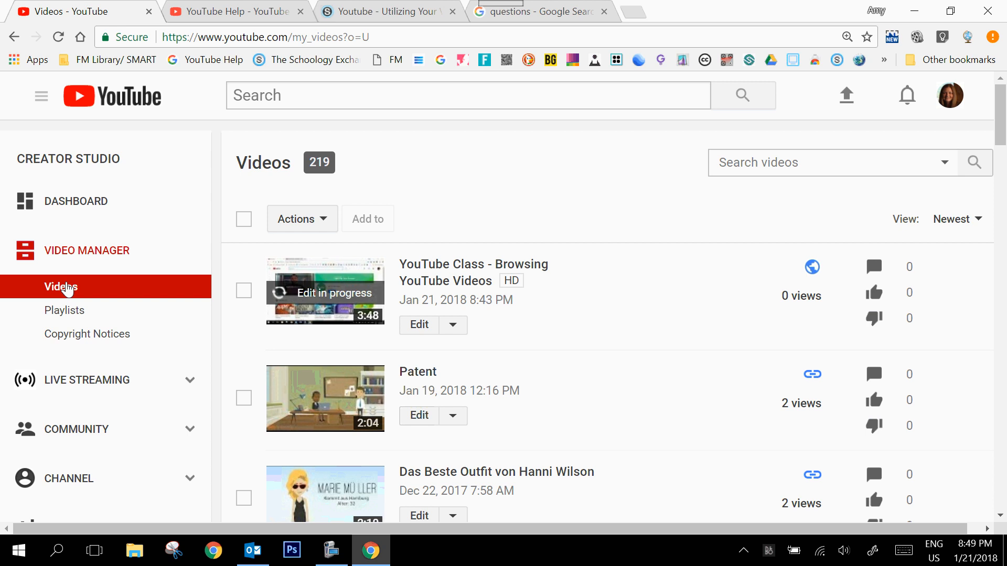
{"action": "left_click", "coordinate": [331, 550]}
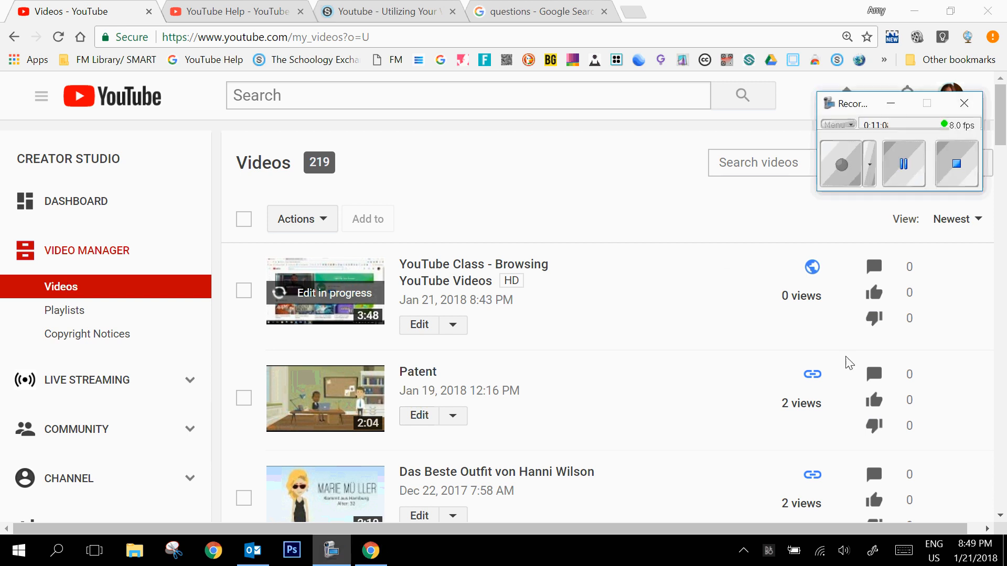